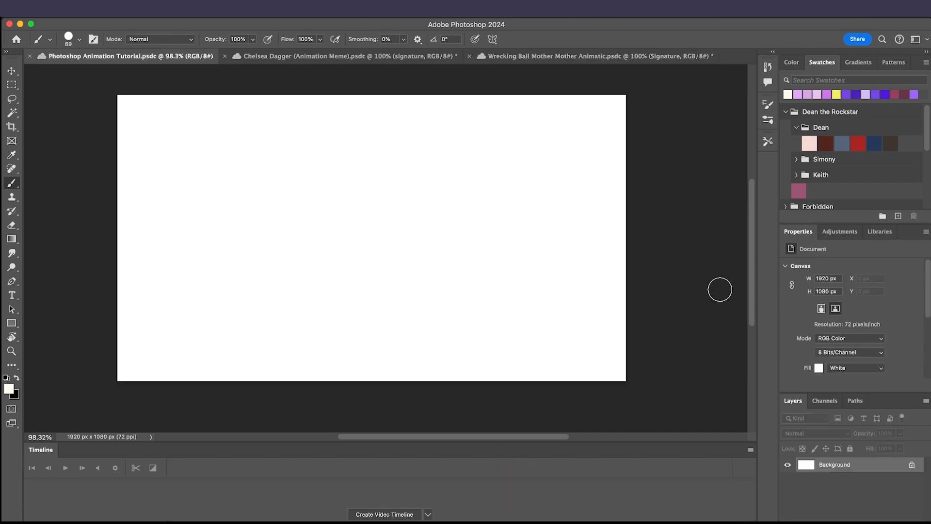
# Close the other two open documents and create a video timeline for the Photoshop Animation Tutorial file.
pyautogui.scroll(2, 720, 289)
pyautogui.hscroll(-1, 719, 289)
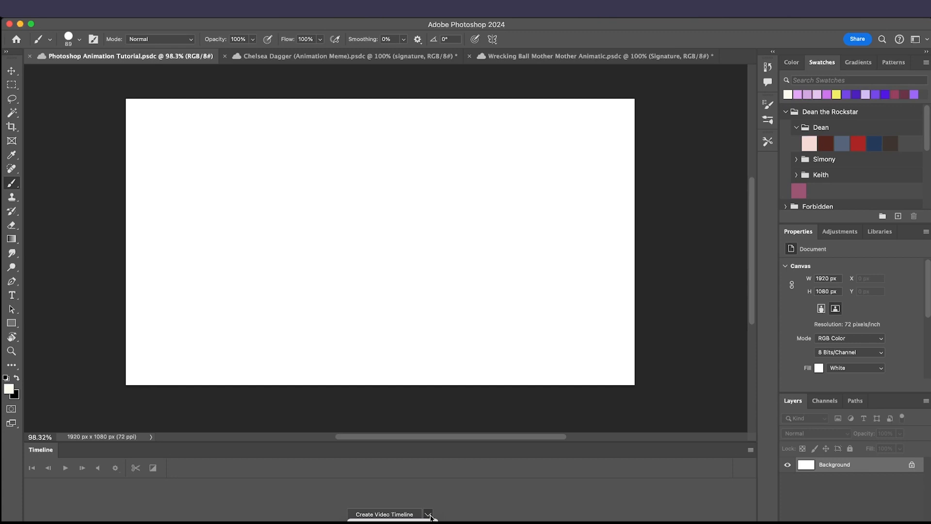
pyautogui.click(225, 56)
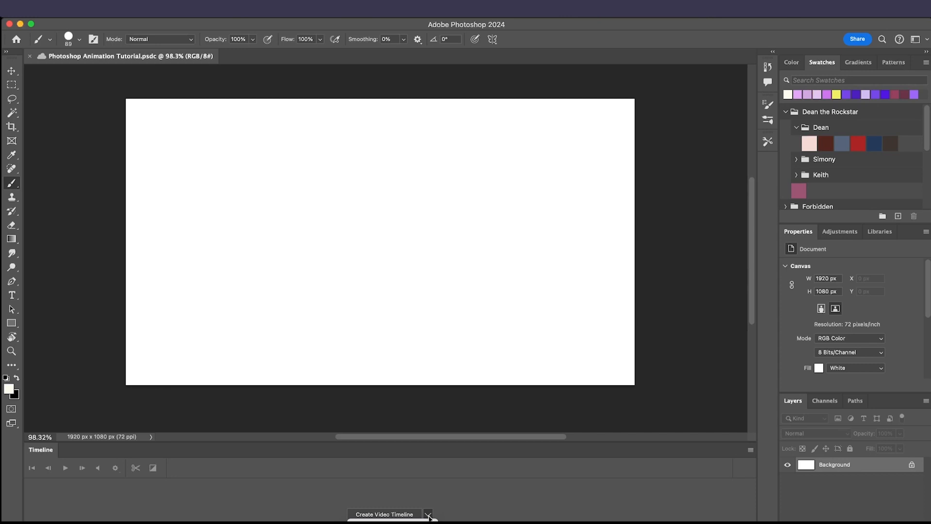
pyautogui.click(492, 508)
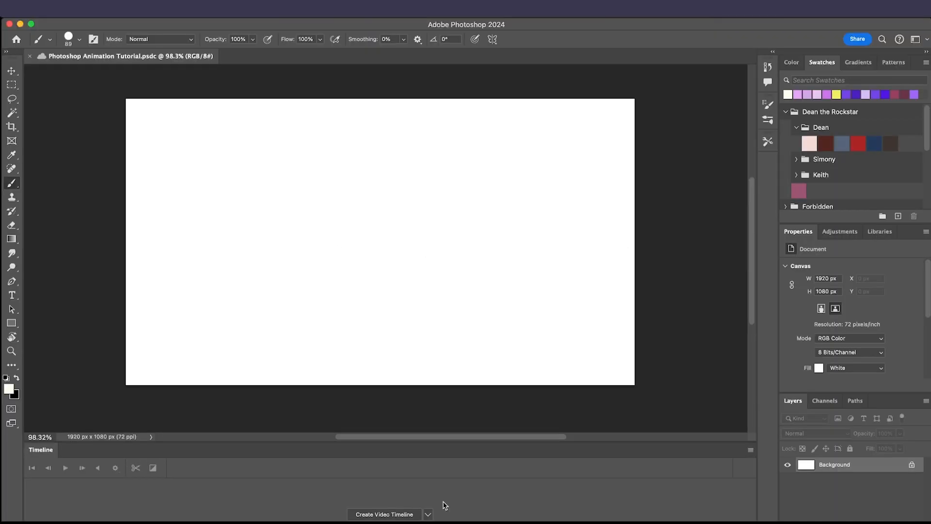
pyautogui.click(388, 514)
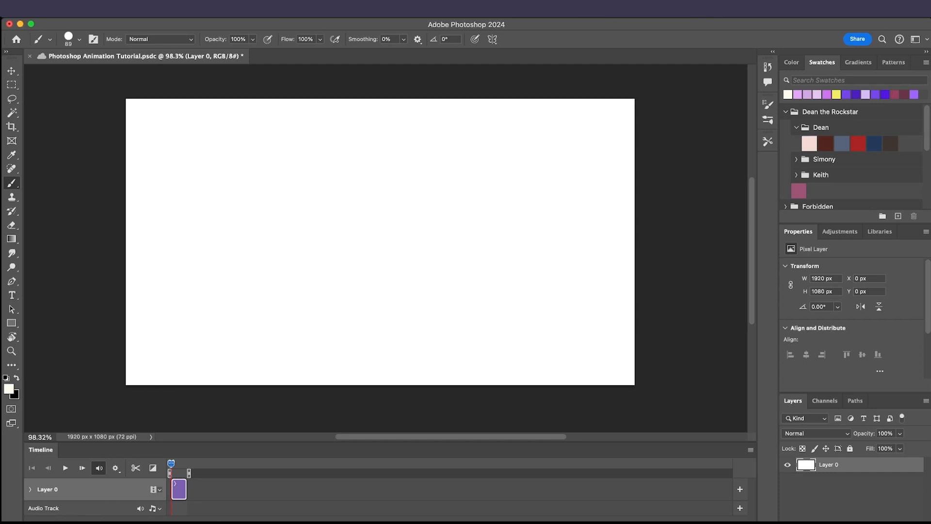
# Set the timeline frame rate to 24 fps.
pyautogui.click(751, 450)
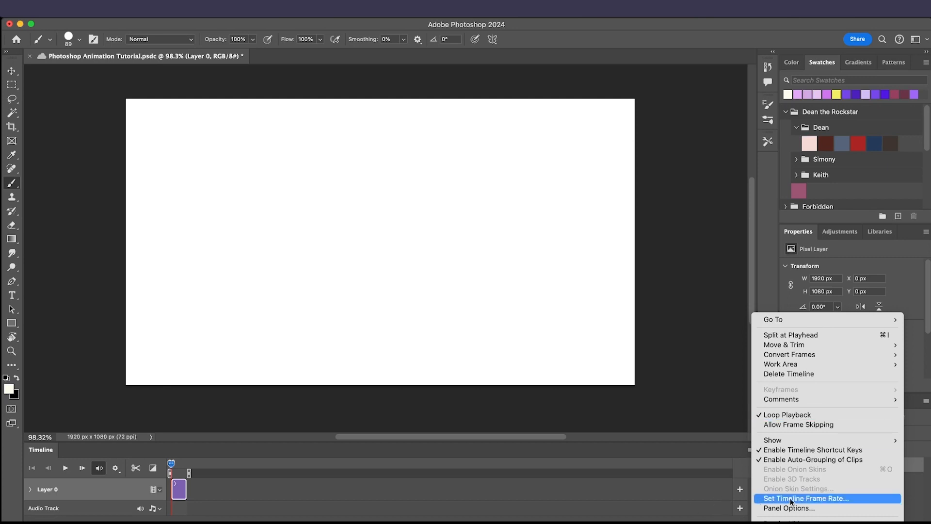
pyautogui.click(833, 498)
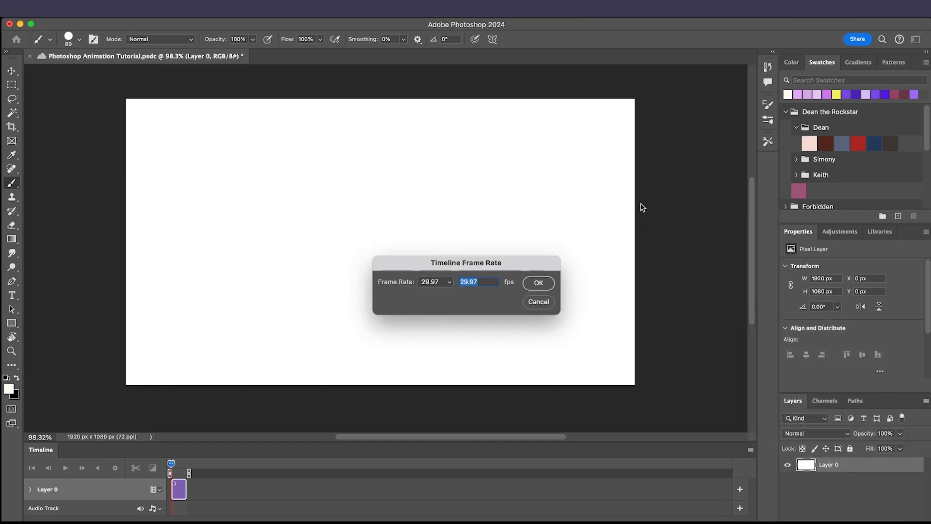
pyautogui.write('24')
pyautogui.press('BackSpace')
pyautogui.press('BackSpace')
pyautogui.write('12')
pyautogui.press('BackSpace')
pyautogui.press('BackSpace')
pyautogui.write('30')
pyautogui.press('BackSpace')
pyautogui.press('BackSpace')
pyautogui.write('24')
pyautogui.click(553, 281)
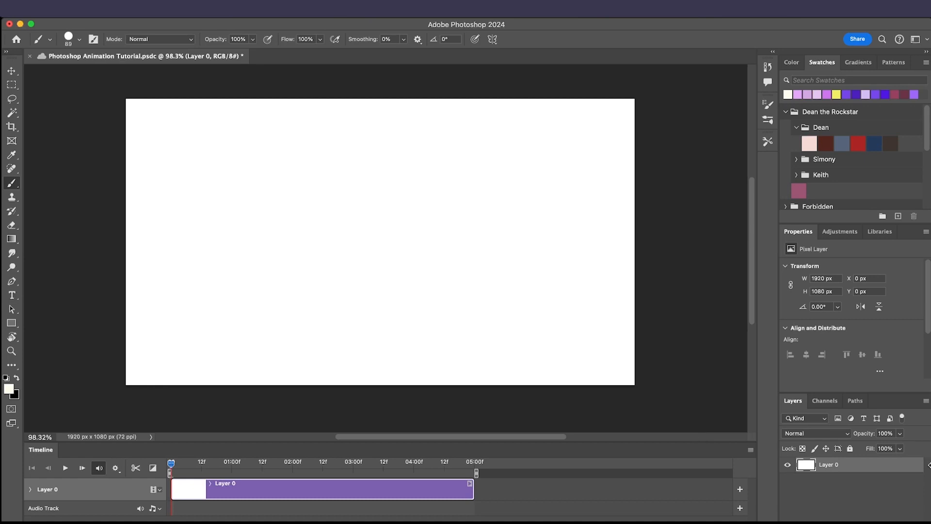
# Lock the white background layer, add a new empty layer above it, and select the new layer.
pyautogui.click(849, 448)
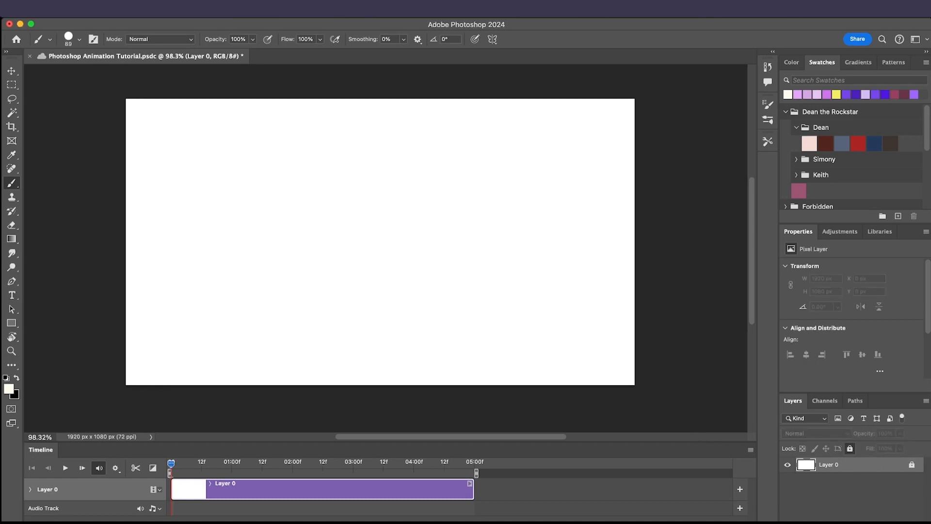
pyautogui.press('alt+shift+super+n')
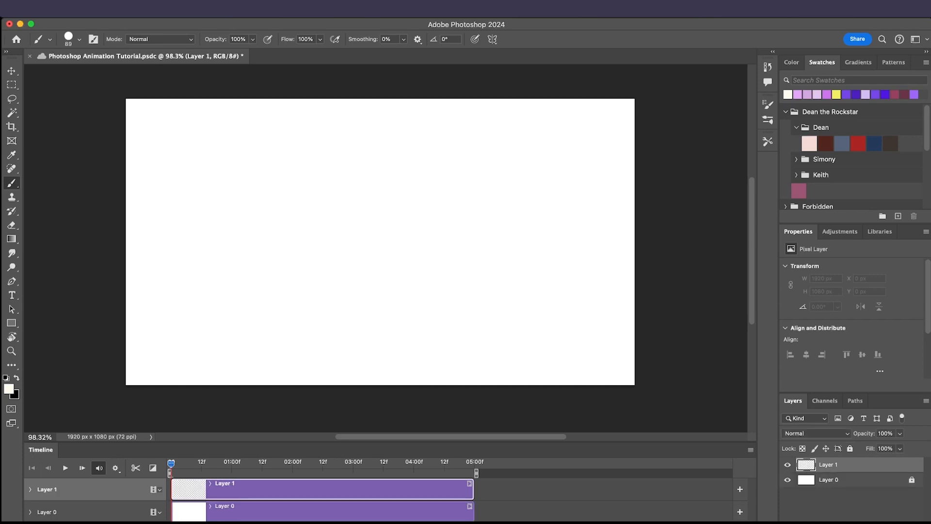
pyautogui.click(839, 482)
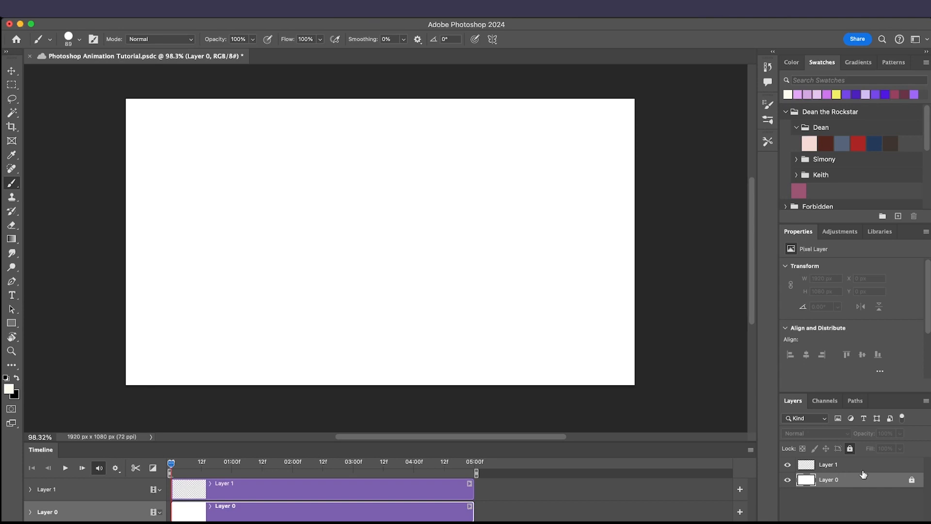
pyautogui.click(845, 465)
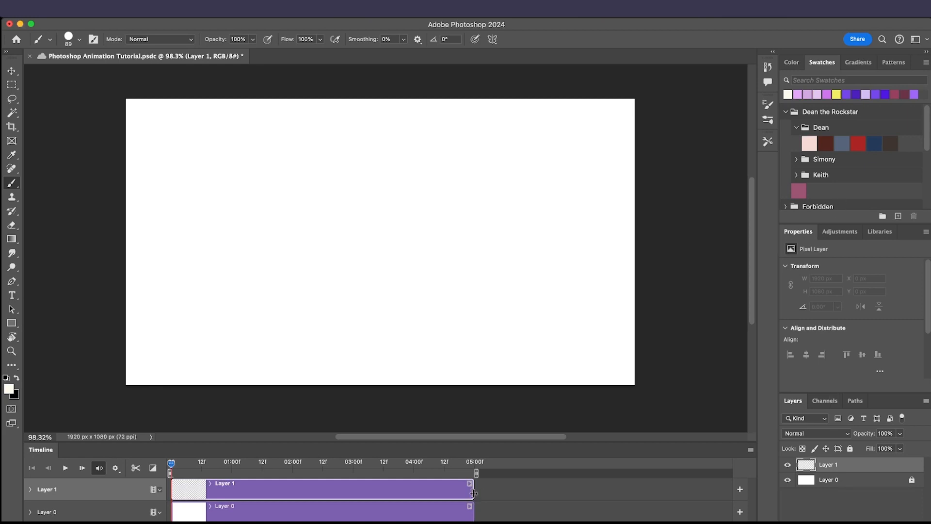
# Split the Layer 1 clip into two clips at about 02:12f on the timeline.
pyautogui.click(750, 450)
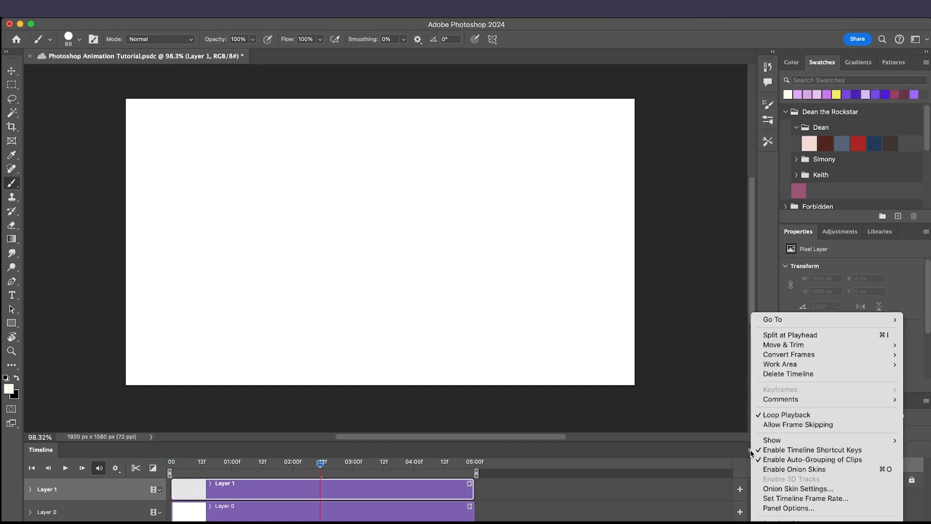
pyautogui.click(795, 332)
pyautogui.moveTo(379, 489); pyautogui.dragTo(375, 513)
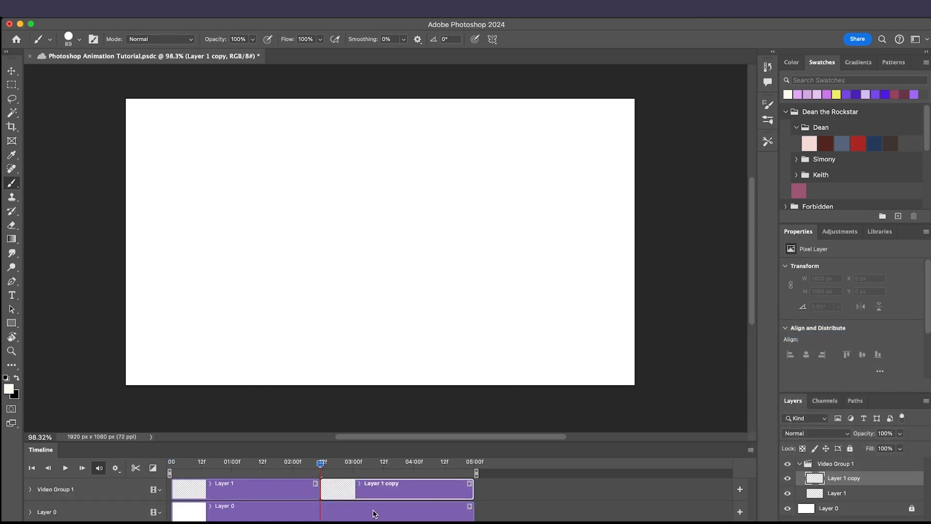
# Rename the video group containing the two split clips as Roughs.
pyautogui.click(834, 465)
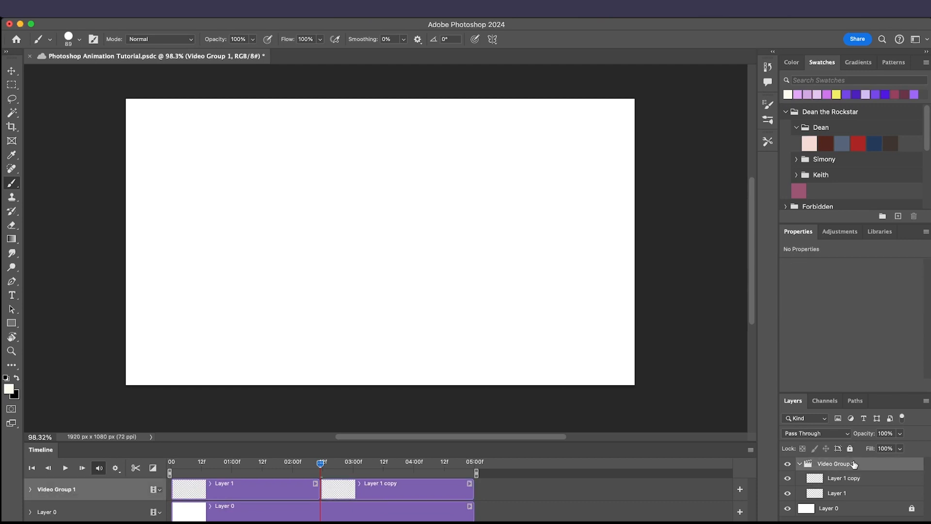
pyautogui.doubleClick(838, 464)
pyautogui.write('Roughs')
pyautogui.press('Return')
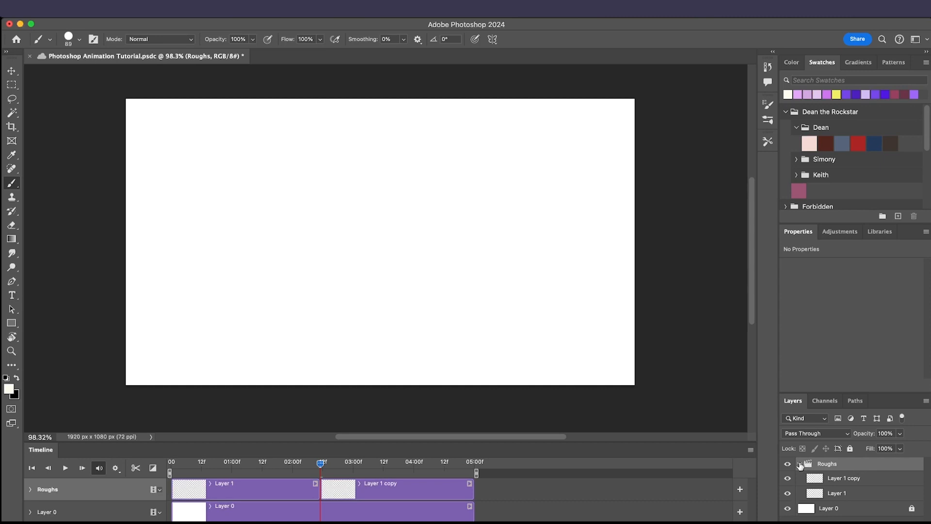
# Trim the first clip in the Roughs track, Layer 1, to a length of two frames.
pyautogui.moveTo(252, 464); pyautogui.dragTo(171, 469)
pyautogui.click(222, 491)
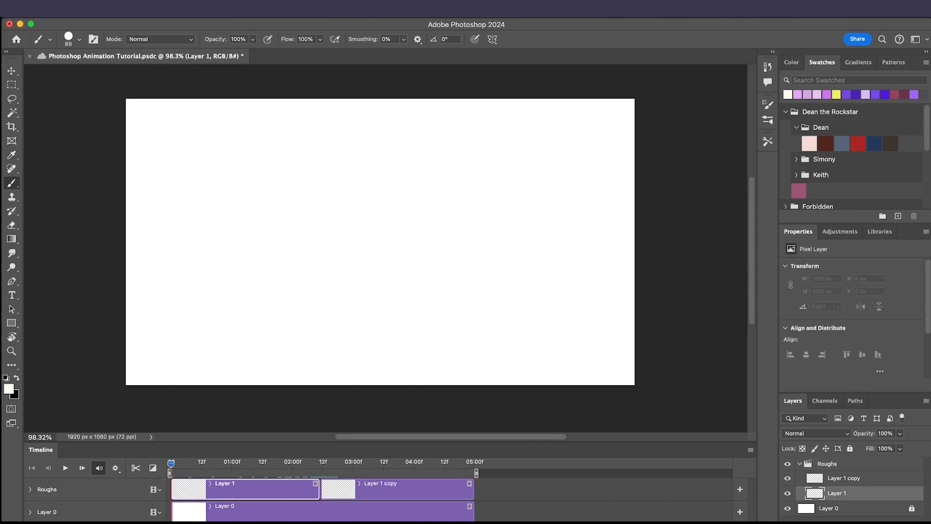
pyautogui.click(242, 523)
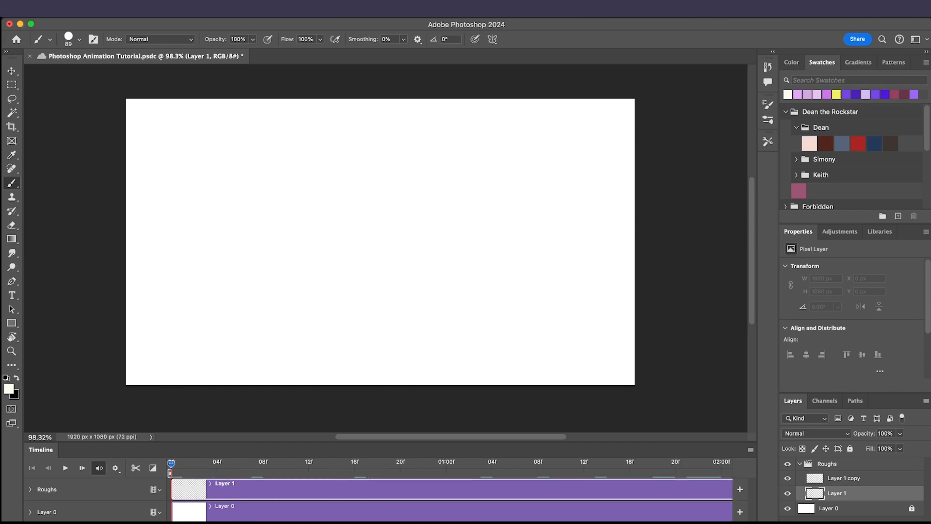
pyautogui.moveTo(241, 523); pyautogui.dragTo(214, 523)
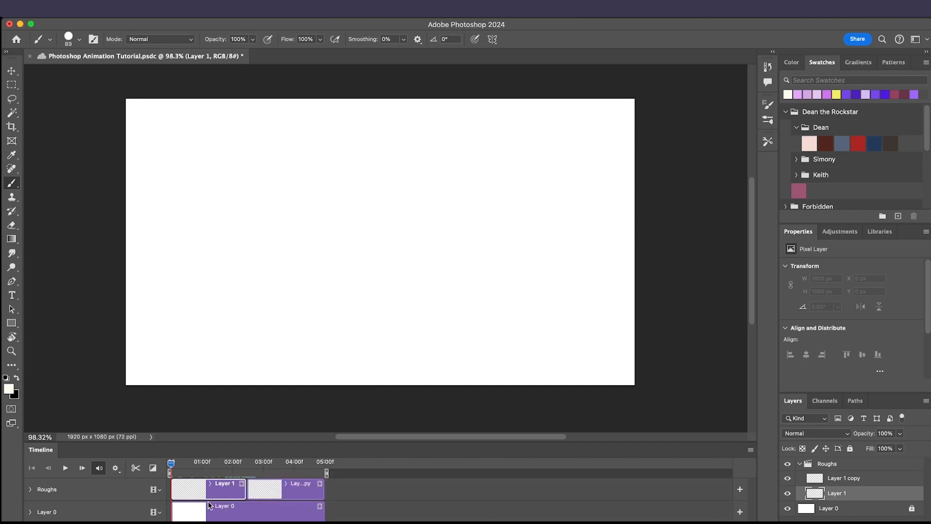
pyautogui.click(235, 523)
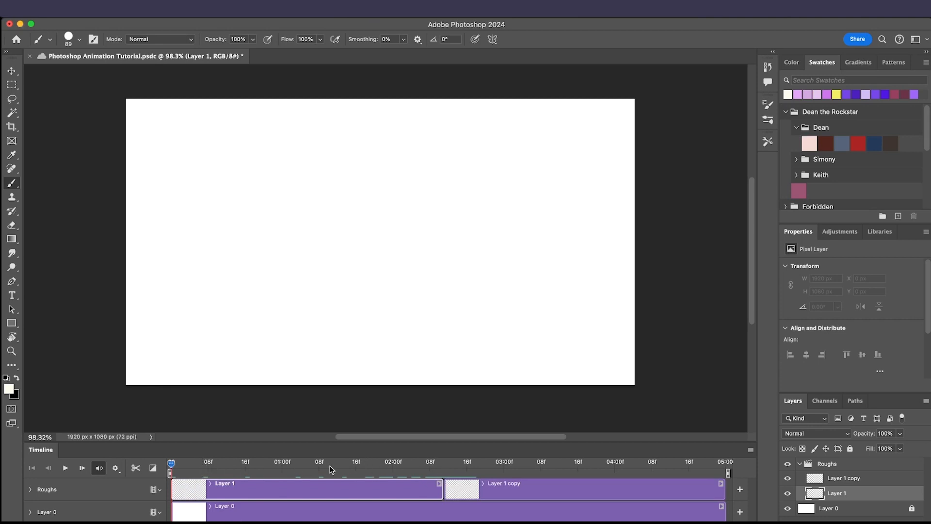
pyautogui.press('super+s')
pyautogui.moveTo(442, 494); pyautogui.dragTo(173, 493)
pyautogui.moveTo(151, 523); pyautogui.dragTo(186, 523)
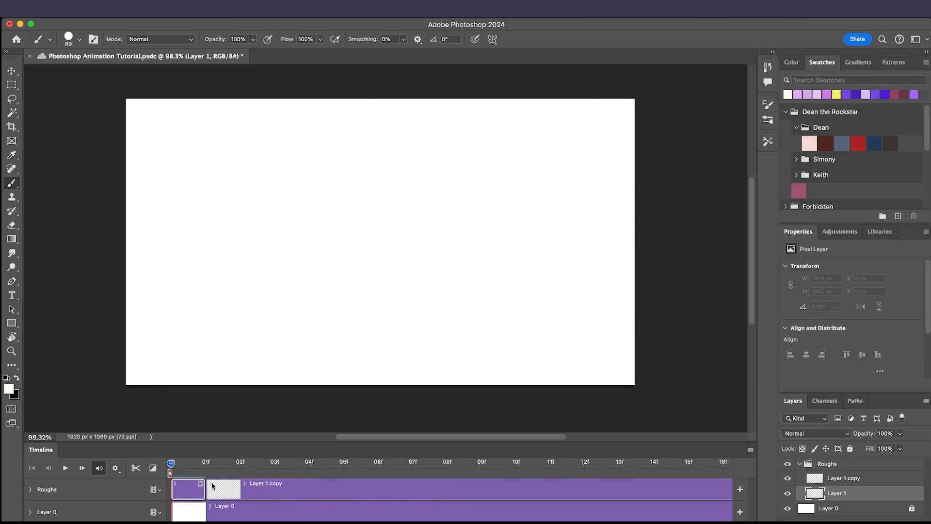
pyautogui.moveTo(203, 490); pyautogui.dragTo(240, 490)
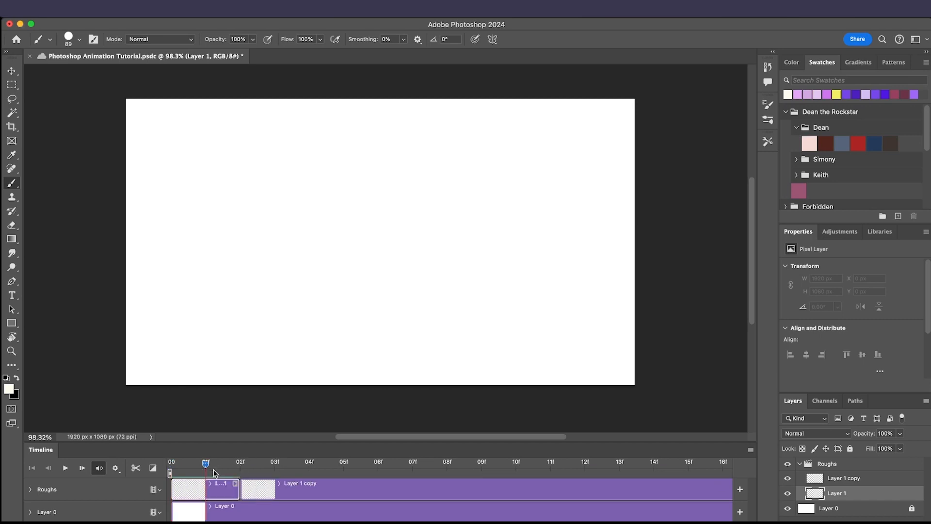
# Try splitting the Layer 1 copy clip at 04f and 06f into two-frame pieces.
pyautogui.moveTo(235, 464); pyautogui.dragTo(316, 465)
pyautogui.click(314, 490)
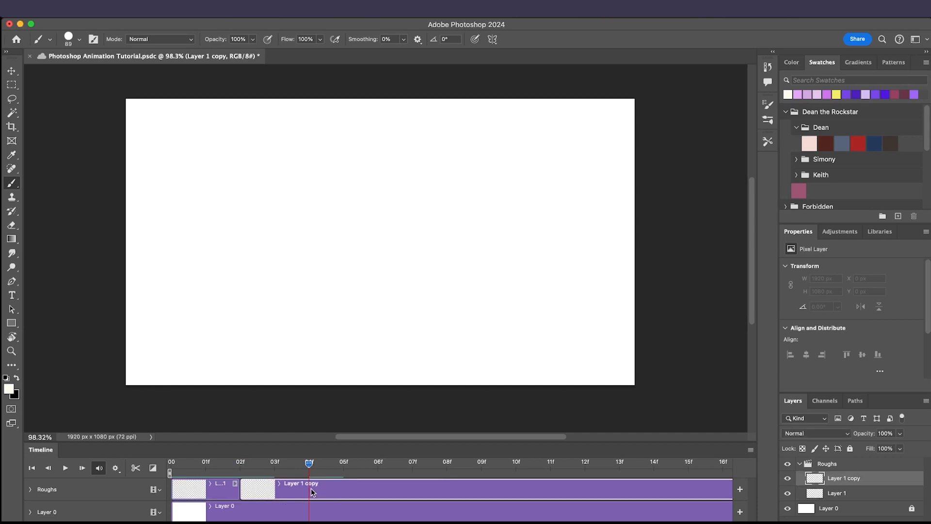
pyautogui.press('super+k')
pyautogui.click(375, 466)
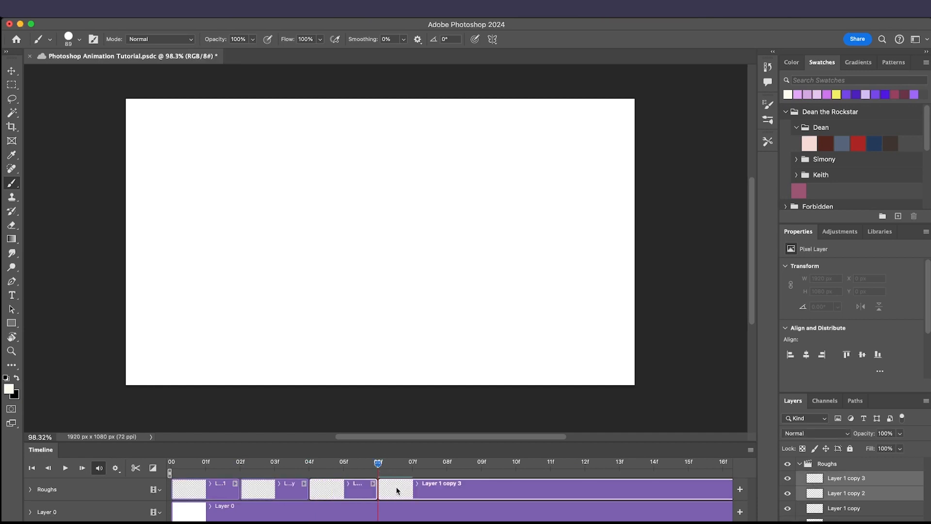
pyautogui.press('super+z')
# Return the playhead to the start of the timeline and add an audio clip to the audio track.
pyautogui.click(236, 464)
pyautogui.moveTo(236, 465); pyautogui.dragTo(118, 467)
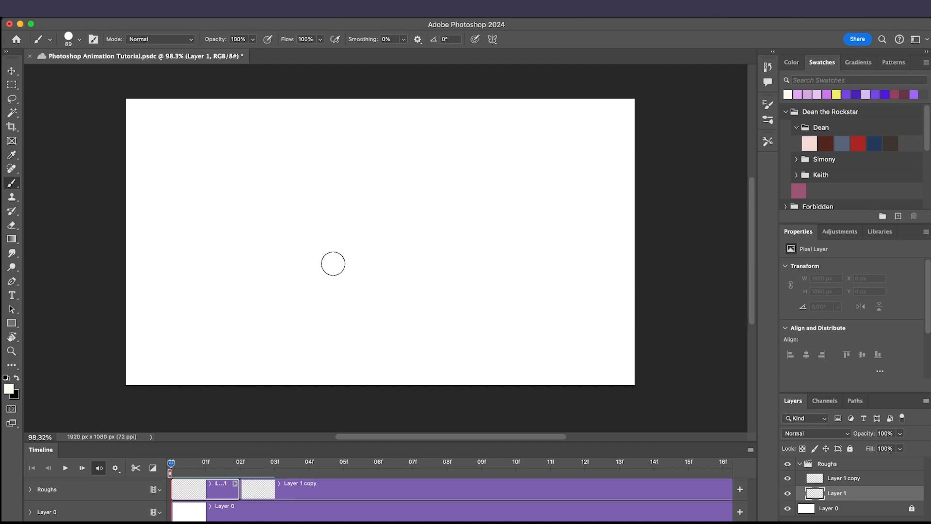
pyautogui.click(158, 522)
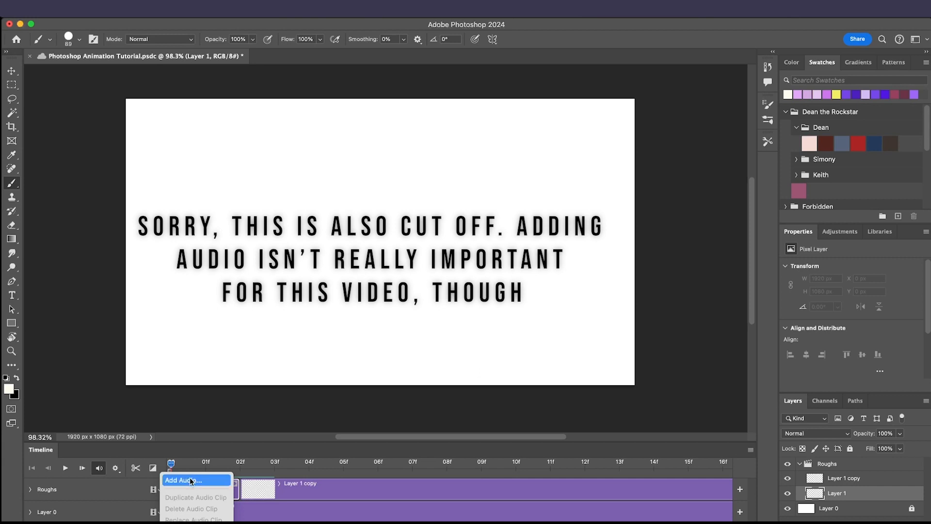
pyautogui.click(383, 401)
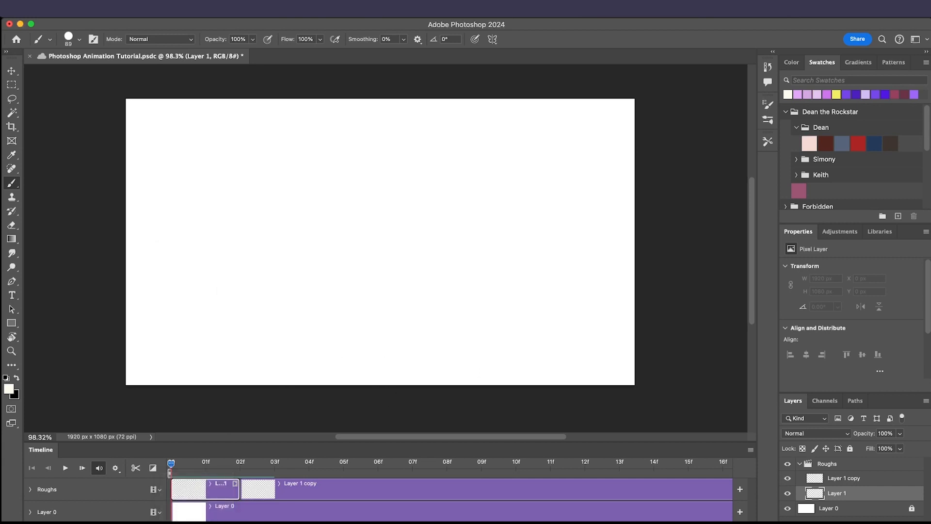
pyautogui.click(184, 463)
# Inspect the audio track options and the audio clip's volume, fade-in and fade-out settings.
pyautogui.click(156, 522)
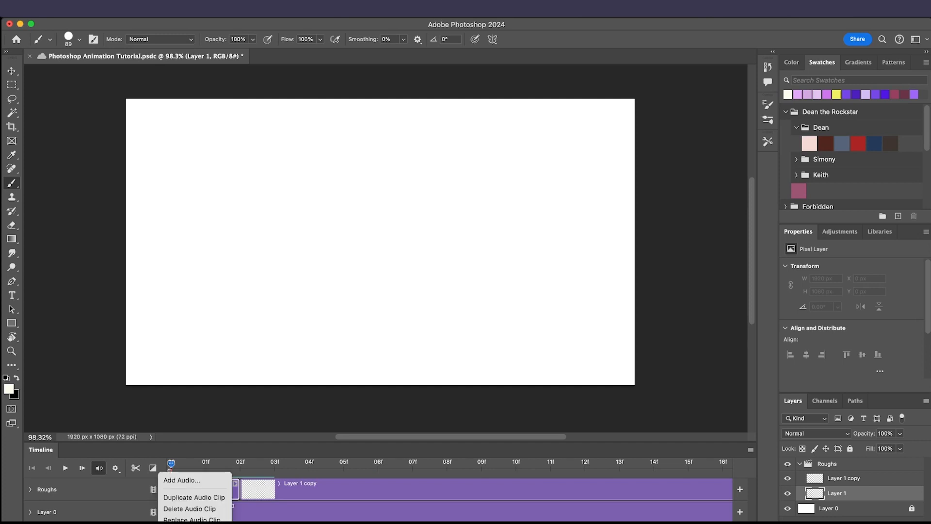
pyautogui.click(214, 522)
pyautogui.rightClick(214, 523)
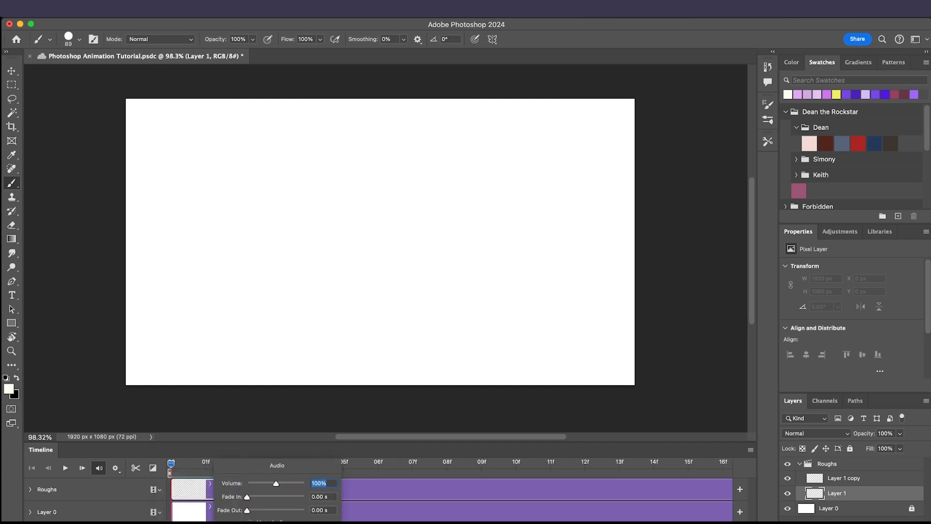
pyautogui.moveTo(276, 483); pyautogui.dragTo(262, 488)
pyautogui.click(259, 498)
pyautogui.moveTo(258, 497)
pyautogui.mouseDown()
pyautogui.moveTo(214, 499)
pyautogui.moveTo(256, 511)
pyautogui.mouseUp()
pyautogui.press('Escape')
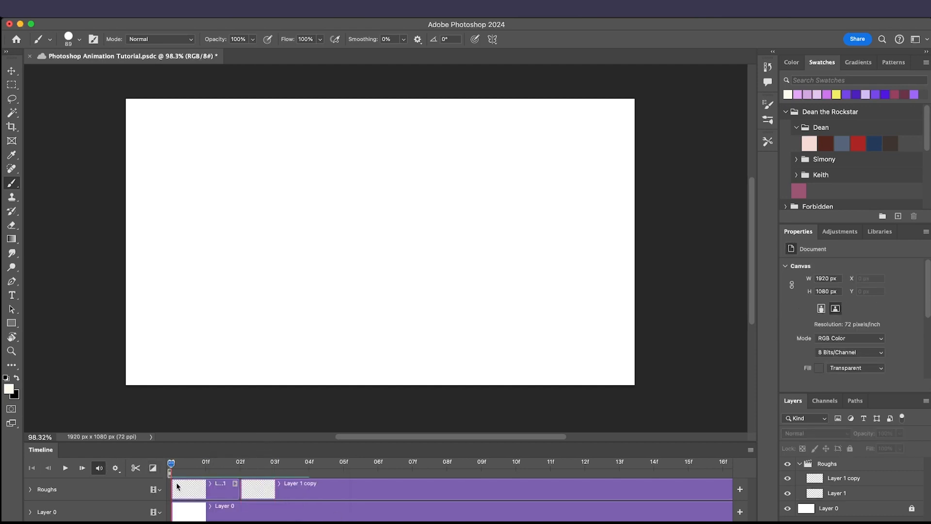
# Select the first clip, Layer 1, in the Roughs track and set the brush size to 10 px.
pyautogui.click(189, 485)
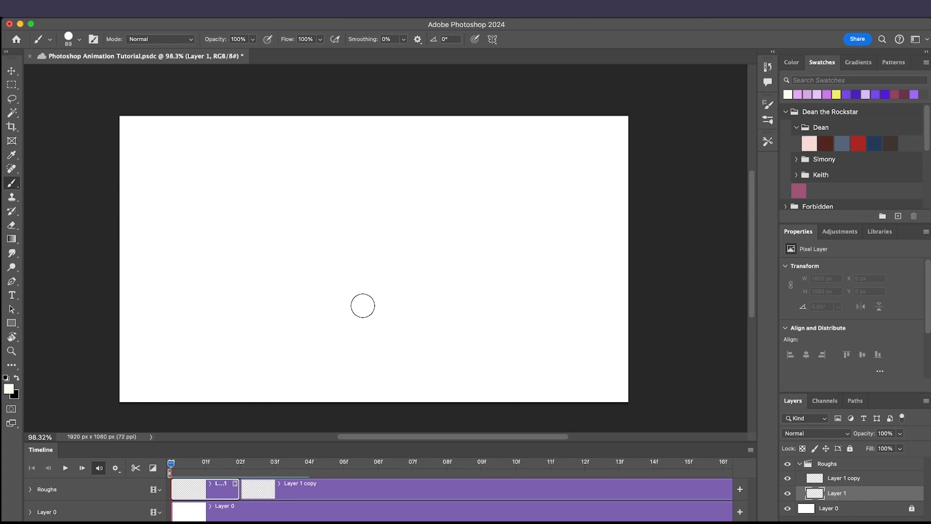
pyautogui.click(79, 40)
pyautogui.write('10')
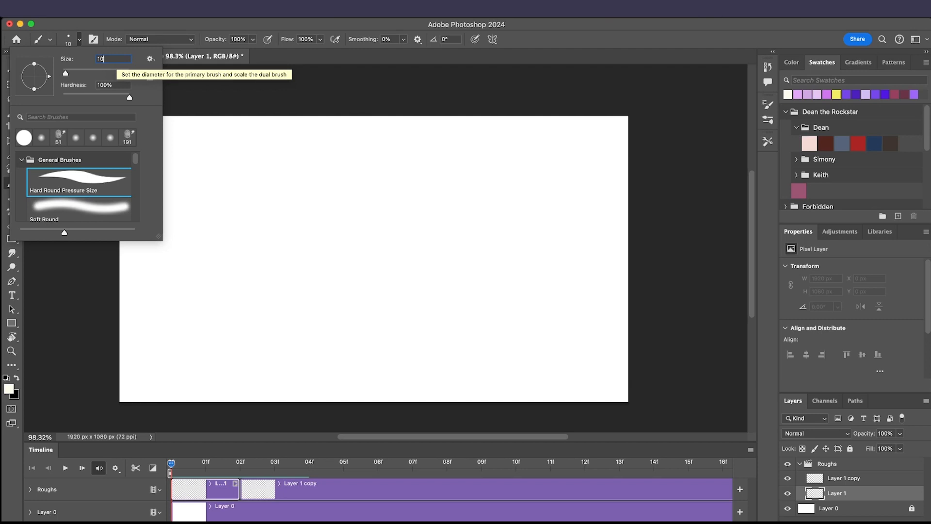
pyautogui.press('Return')
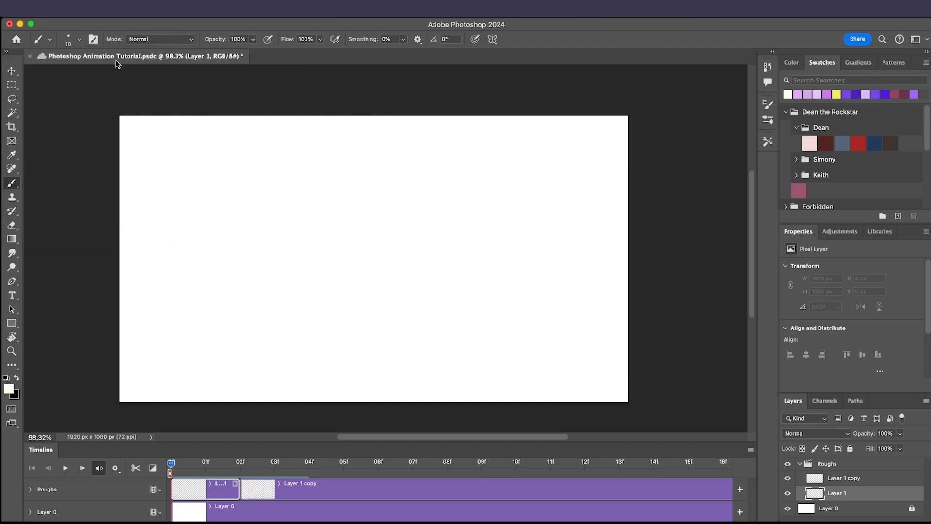
# Choose the Soft Round Pressure Size brush from the General Brushes.
pyautogui.click(79, 39)
pyautogui.click(79, 39)
pyautogui.click(79, 40)
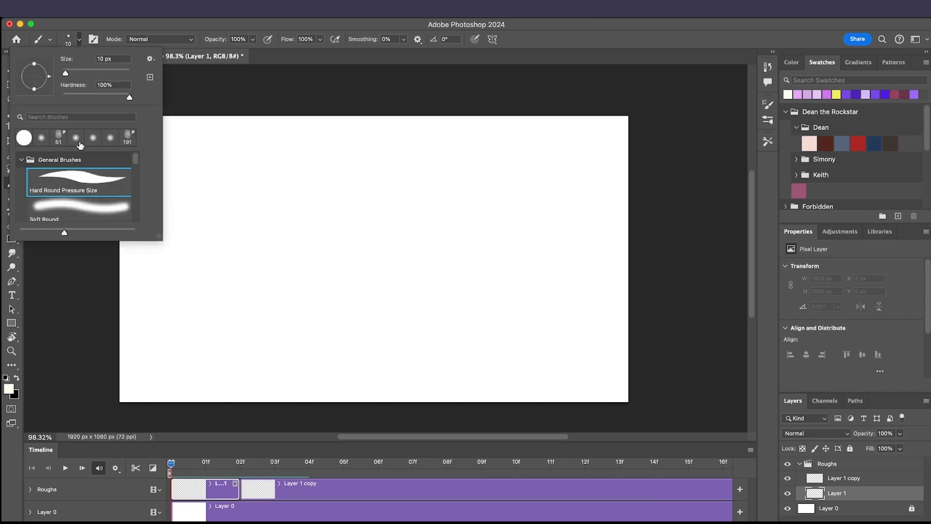
pyautogui.scroll(-2, 87, 210)
pyautogui.scroll(-1, 87, 210)
pyautogui.click(85, 203)
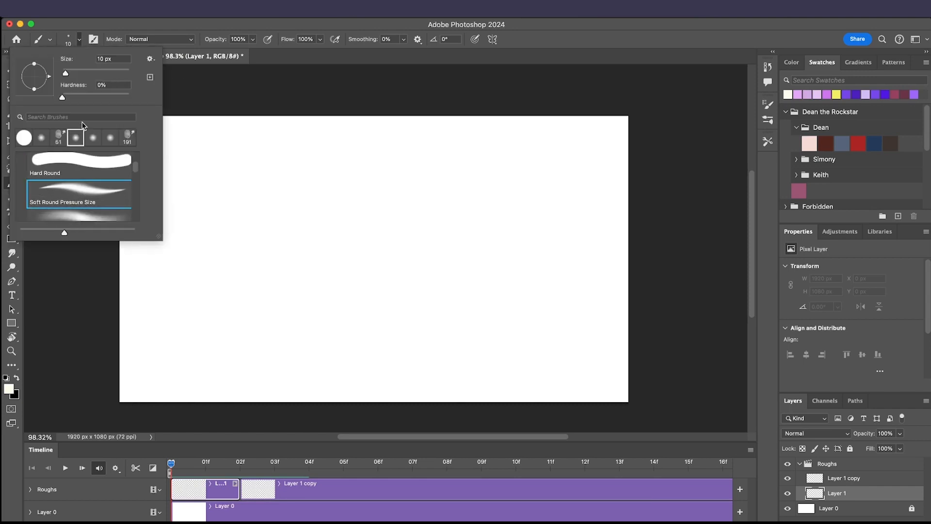
pyautogui.press('Return')
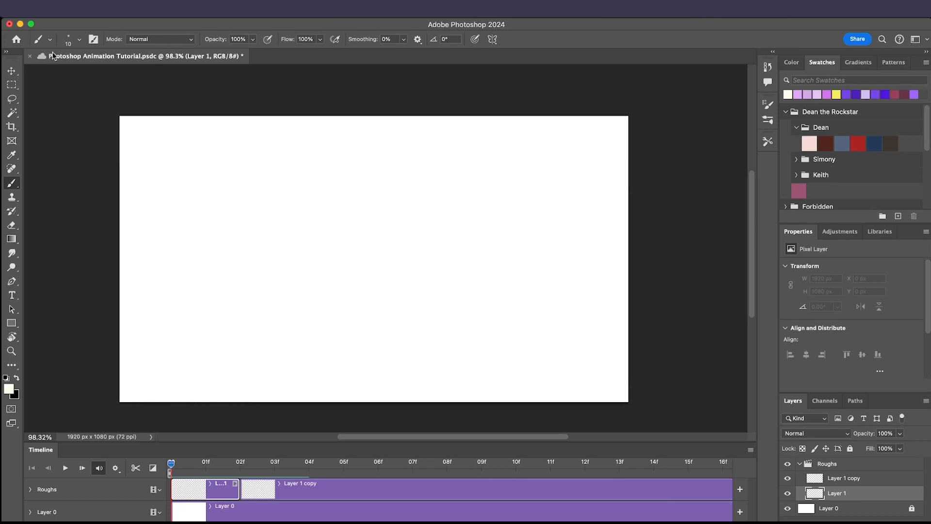
pyautogui.click(79, 40)
pyautogui.scroll(-5, 74, 149)
pyautogui.hscroll(-3, 73, 150)
pyautogui.scroll(1, 74, 149)
pyautogui.scroll(-10, 79, 195)
pyautogui.scroll(10, 79, 195)
pyautogui.scroll(6, 411, 94)
pyautogui.hscroll(3, 411, 94)
pyautogui.click(86, 26)
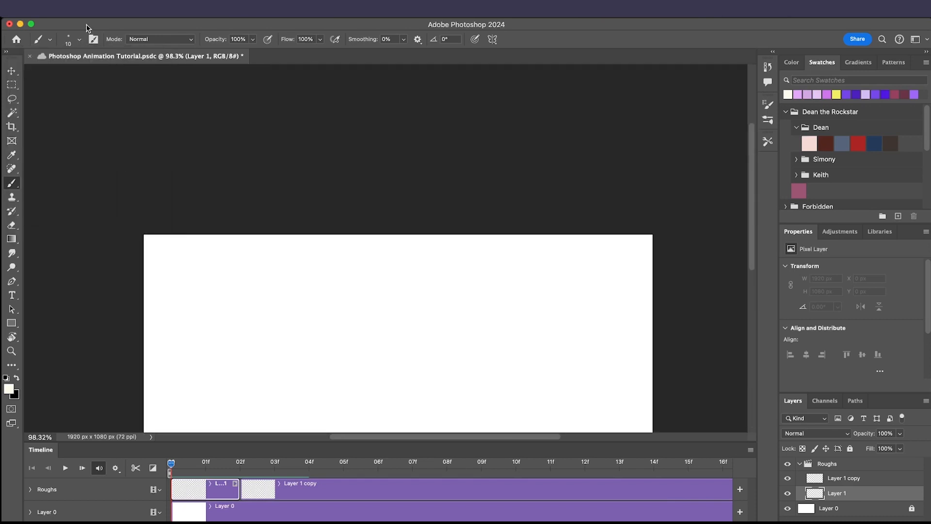
pyautogui.scroll(-5, 272, 235)
pyautogui.hscroll(1, 272, 235)
pyautogui.scroll(1, 272, 235)
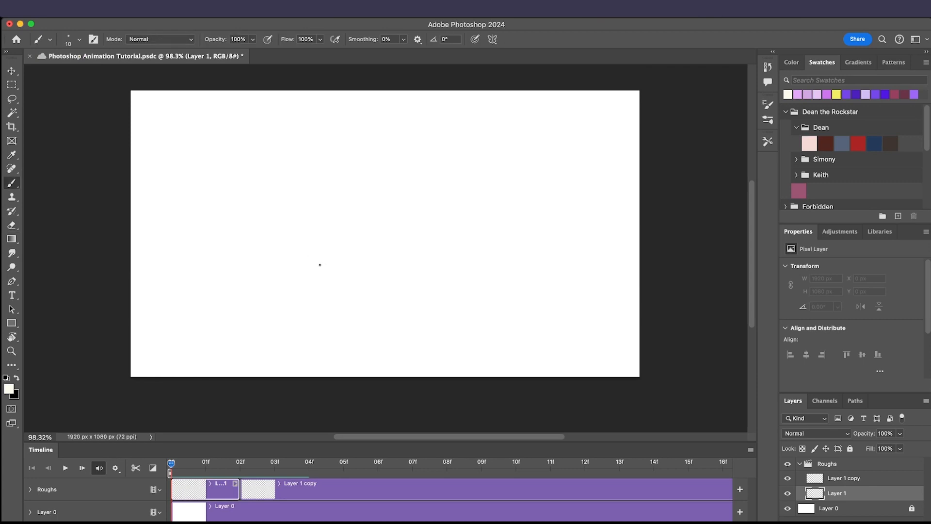
pyautogui.hscroll(3, 298, 264)
pyautogui.scroll(1, 298, 264)
pyautogui.scroll(3, 298, 264)
pyautogui.hscroll(-2, 298, 264)
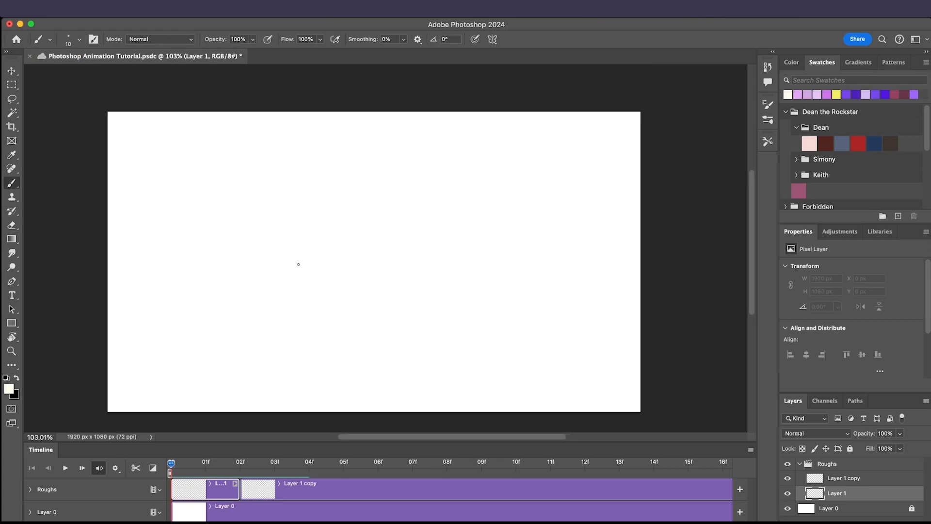
pyautogui.scroll(-3, 298, 264)
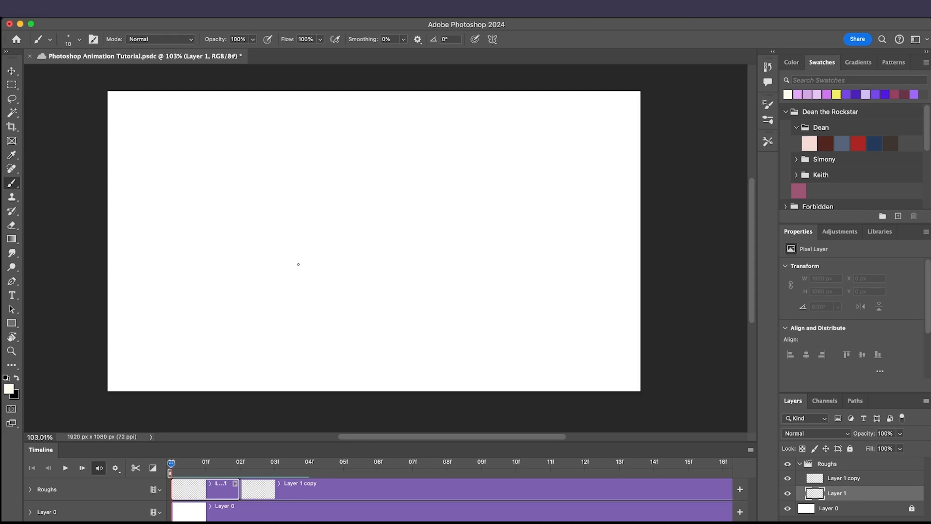
pyautogui.moveTo(348, 142); pyautogui.dragTo(415, 209)
pyautogui.moveTo(310, 165); pyautogui.dragTo(397, 227)
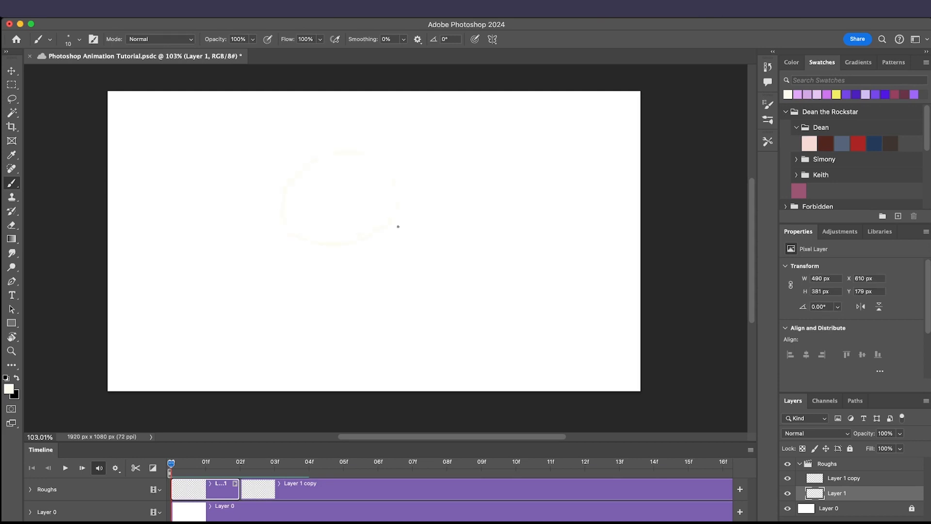
pyautogui.press('super+z')
pyautogui.press('super+z')
# Reset the foreground and background colors to the default black and white, with black as the drawing color.
pyautogui.press('d')
pyautogui.press('x')
pyautogui.press('x')
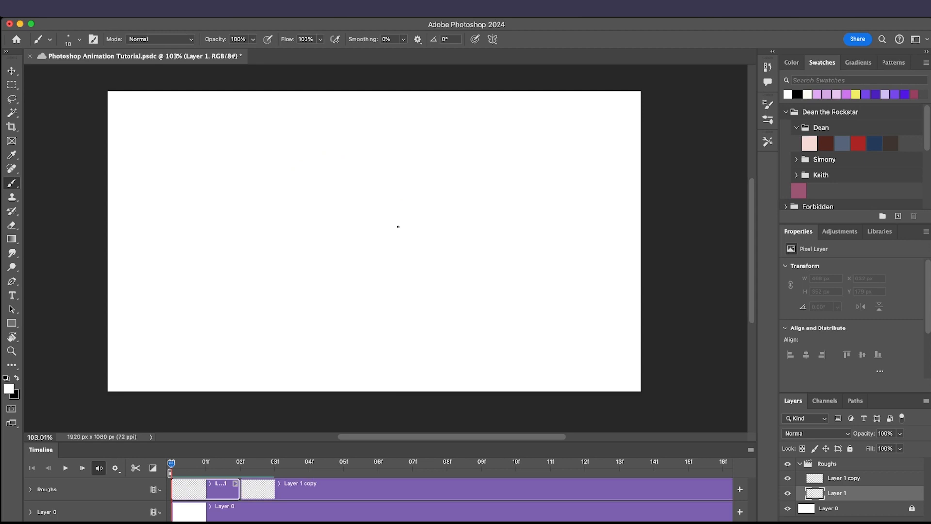
pyautogui.moveTo(307, 166)
pyautogui.mouseDown()
pyautogui.moveTo(281, 193)
pyautogui.moveTo(339, 243)
pyautogui.mouseUp()
pyautogui.press('super+z')
pyautogui.press('super+a')
pyautogui.press('super+d')
pyautogui.moveTo(347, 239); pyautogui.dragTo(336, 232)
pyautogui.press('super+z')
# Sketch a tilted oval face on Layer 1 with curved guide lines, two round eyes, a nose and a smile.
pyautogui.moveTo(349, 142)
pyautogui.mouseDown()
pyautogui.moveTo(295, 156)
pyautogui.moveTo(361, 142)
pyautogui.mouseUp()
pyautogui.moveTo(356, 184); pyautogui.dragTo(359, 277)
pyautogui.moveTo(257, 238); pyautogui.dragTo(446, 197)
pyautogui.moveTo(334, 200)
pyautogui.mouseDown()
pyautogui.moveTo(302, 170)
pyautogui.moveTo(294, 228)
pyautogui.mouseUp()
pyautogui.moveTo(361, 160)
pyautogui.mouseDown()
pyautogui.moveTo(355, 175)
pyautogui.moveTo(395, 204)
pyautogui.mouseUp()
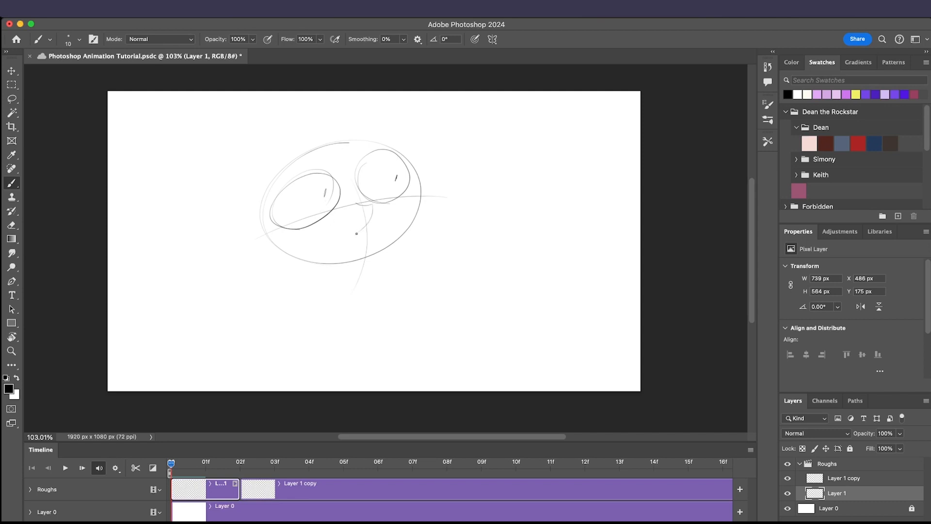
pyautogui.moveTo(361, 201); pyautogui.dragTo(378, 206)
pyautogui.moveTo(301, 239); pyautogui.dragTo(358, 244)
# Enlarge the face sketch to about 926 × 707 px at X 497, Y 187 px and return to the Brush tool.
pyautogui.press('v')
pyautogui.moveTo(370, 217)
pyautogui.mouseDown()
pyautogui.moveTo(420, 245)
pyautogui.moveTo(395, 224)
pyautogui.moveTo(386, 251)
pyautogui.mouseUp()
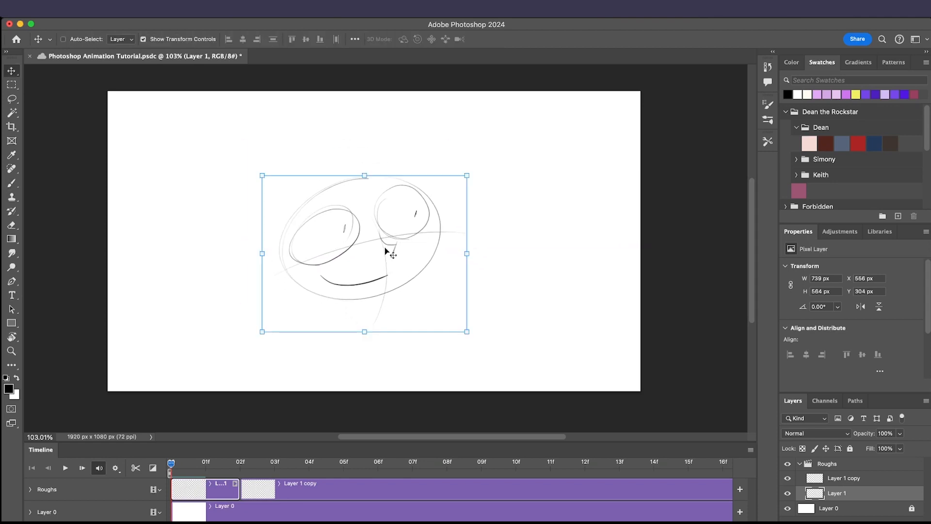
pyautogui.moveTo(466, 176); pyautogui.dragTo(522, 143)
pyautogui.moveTo(440, 224); pyautogui.dragTo(427, 233)
pyautogui.click(11, 182)
# Split the Layer 1 copy clip at frame 04f and select the two-frame part starting at 02f.
pyautogui.press('cmd+s')
pyautogui.moveTo(241, 464); pyautogui.dragTo(133, 463)
pyautogui.click(313, 467)
pyautogui.click(309, 487)
pyautogui.press('super+k')
pyautogui.click(256, 469)
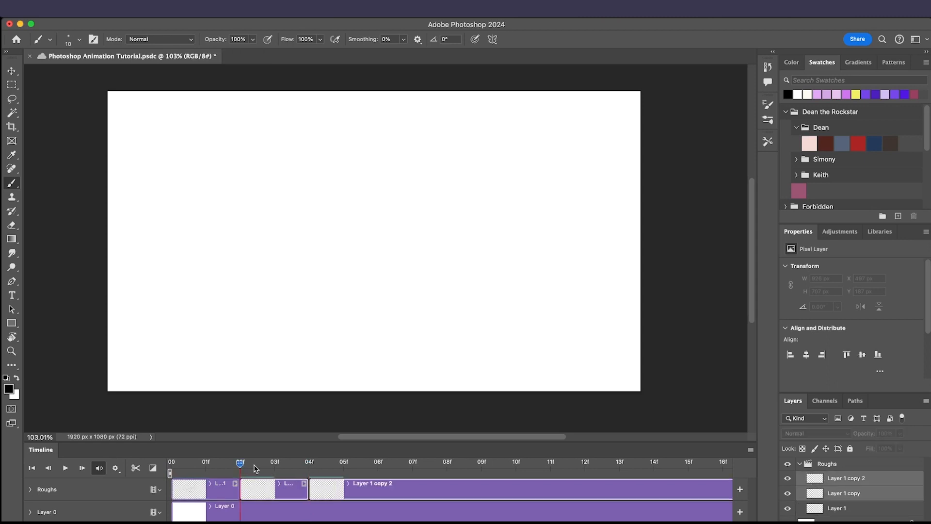
pyautogui.click(253, 491)
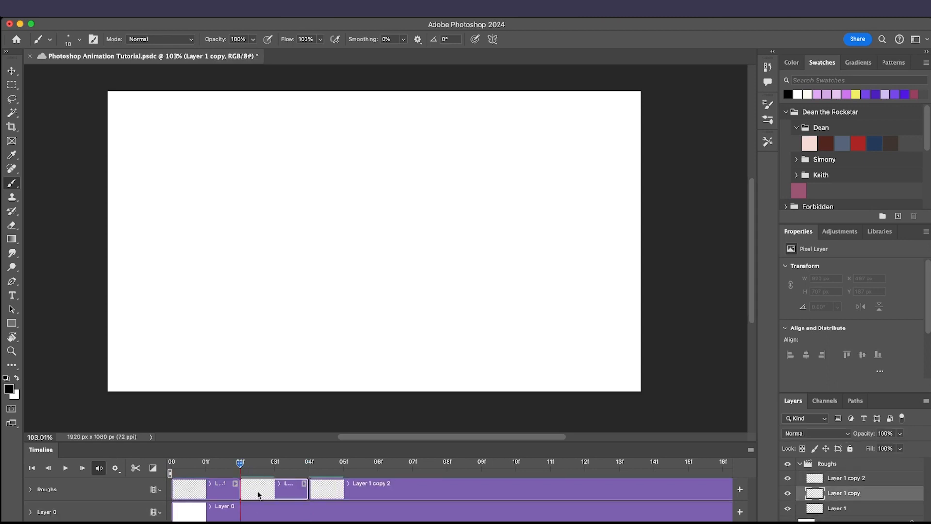
pyautogui.press('super+z')
pyautogui.press('super+shift+z')
# Enable onion skins for the timeline and place the playhead at frame 02f.
pyautogui.moveTo(200, 468); pyautogui.dragTo(167, 466)
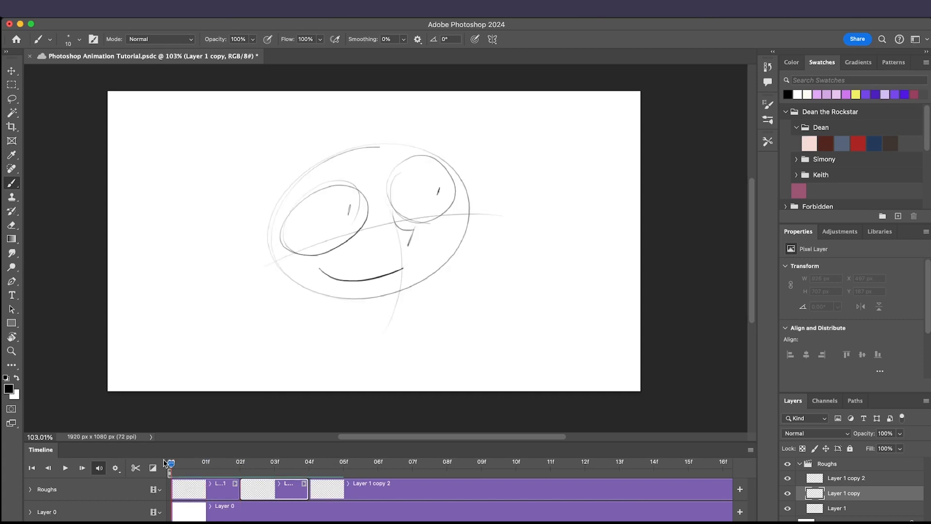
pyautogui.click(750, 449)
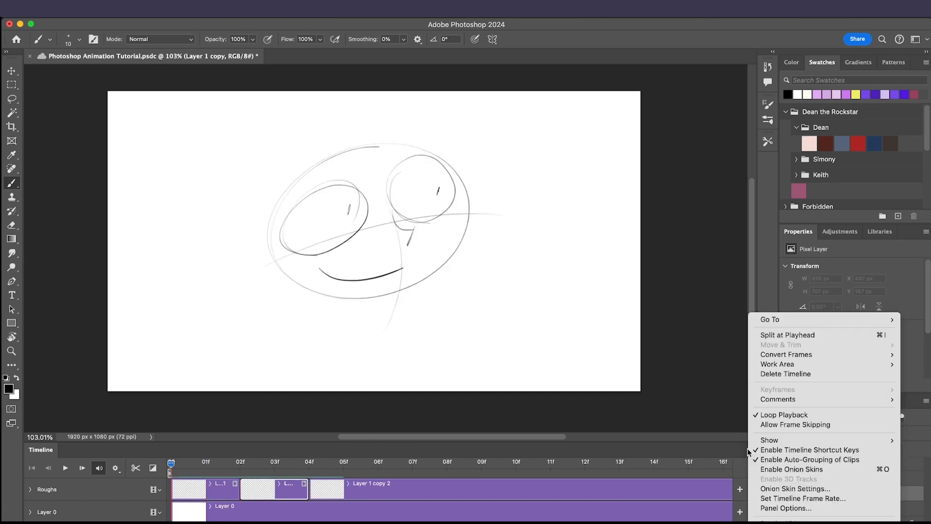
pyautogui.click(786, 470)
pyautogui.click(253, 464)
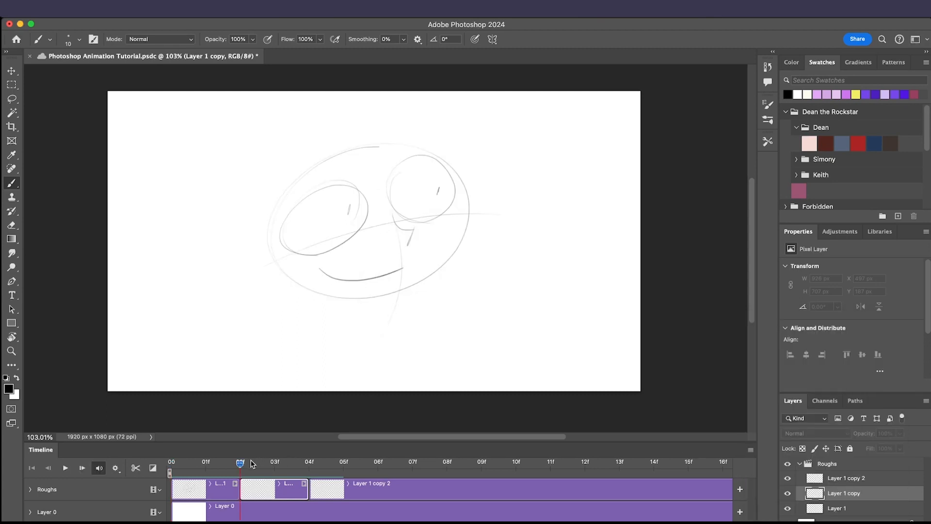
# Open the onion skin settings and set both the frames before and the frame spacing to 1.
pyautogui.click(751, 450)
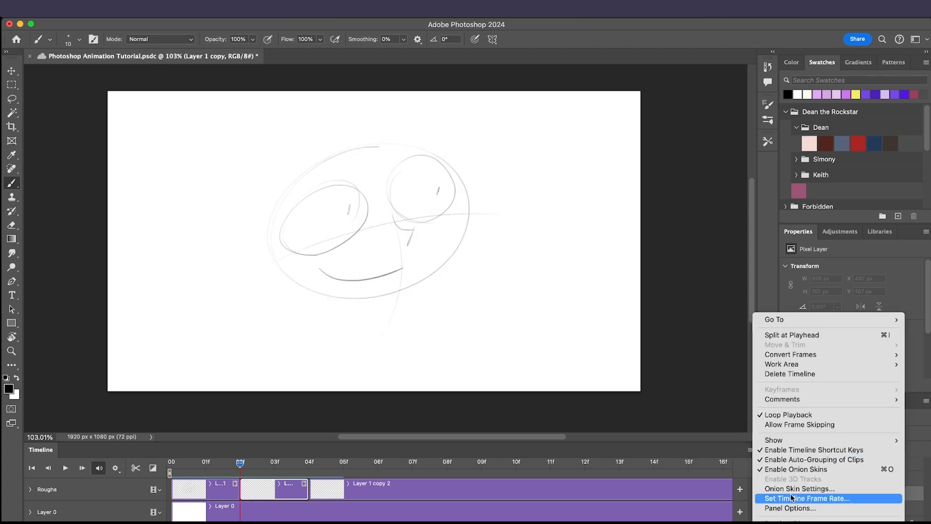
pyautogui.click(817, 489)
pyautogui.moveTo(512, 237); pyautogui.dragTo(530, 257)
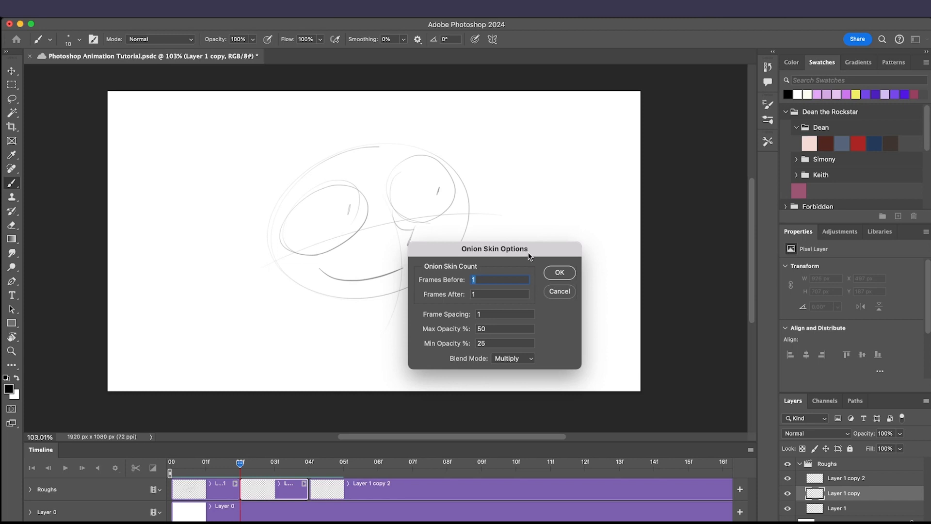
pyautogui.write('2')
pyautogui.write('1')
pyautogui.doubleClick(491, 313)
pyautogui.press('BackSpace')
pyautogui.press('BackSpace')
pyautogui.press('BackSpace')
pyautogui.write('4')
pyautogui.press('BackSpace')
pyautogui.write('1')
# Set the onion skin's maximum opacity to 30%.
pyautogui.doubleClick(495, 329)
pyautogui.write('1')
pyautogui.write('0')
pyautogui.press('BackSpace')
pyautogui.press('BackSpace')
pyautogui.write('30')
# Set the onion skin blend mode to Multiply and apply the settings.
pyautogui.click(535, 356)
pyautogui.click(568, 357)
pyautogui.click(525, 358)
pyautogui.click(523, 358)
pyautogui.click(522, 358)
pyautogui.click(512, 347)
pyautogui.click(523, 358)
pyautogui.click(512, 370)
pyautogui.click(505, 362)
pyautogui.click(509, 346)
pyautogui.click(516, 361)
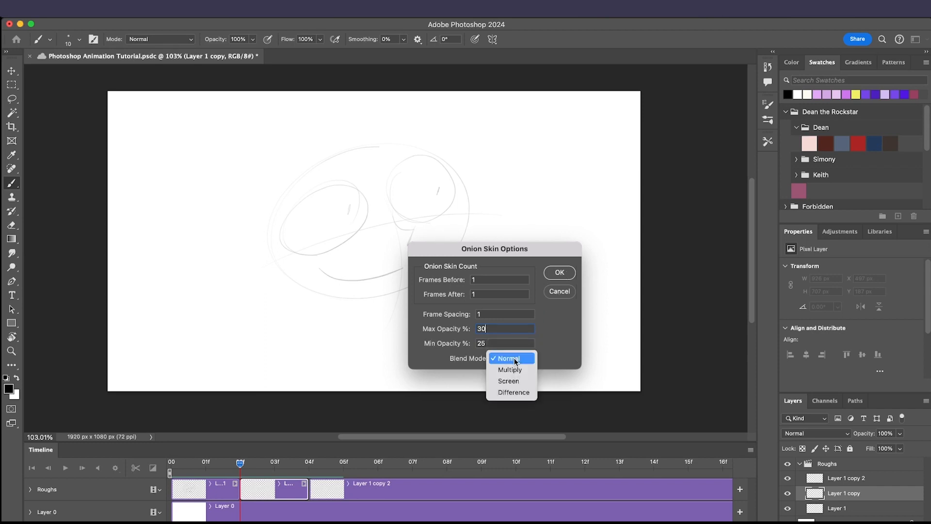
pyautogui.click(510, 369)
pyautogui.click(565, 272)
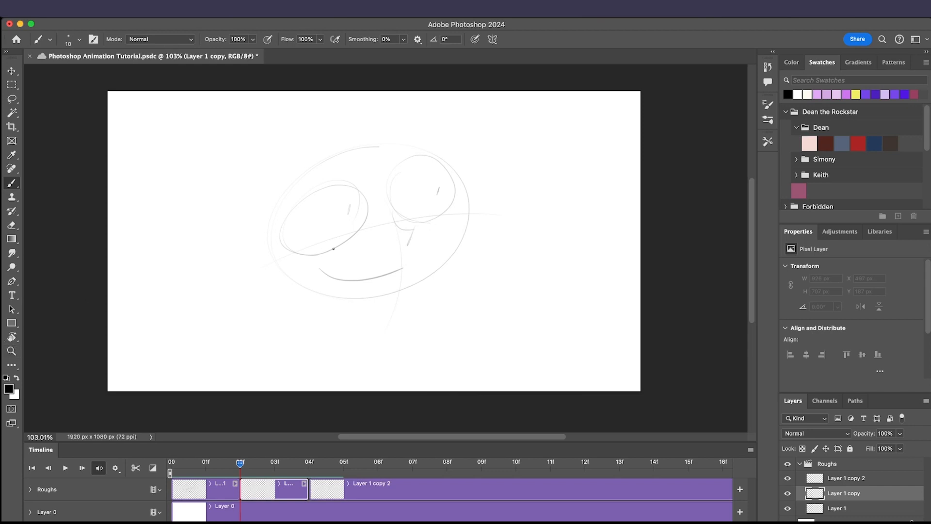
pyautogui.moveTo(364, 154)
pyautogui.mouseDown()
pyautogui.moveTo(460, 198)
pyautogui.moveTo(388, 288)
pyautogui.moveTo(273, 251)
pyautogui.moveTo(367, 294)
pyautogui.mouseUp()
pyautogui.press('super+z')
pyautogui.press('super+z')
# Sketch the turned head on Layer 1 copy over the onion skin, with guide lines, one eye, a pointed nose and a mouth.
pyautogui.moveTo(322, 168)
pyautogui.mouseDown()
pyautogui.moveTo(339, 295)
pyautogui.moveTo(367, 311)
pyautogui.mouseUp()
pyautogui.moveTo(388, 158)
pyautogui.mouseDown()
pyautogui.moveTo(414, 283)
pyautogui.moveTo(408, 323)
pyautogui.mouseUp()
pyautogui.moveTo(412, 240); pyautogui.dragTo(547, 236)
pyautogui.moveTo(473, 206)
pyautogui.mouseDown()
pyautogui.moveTo(484, 232)
pyautogui.moveTo(460, 247)
pyautogui.moveTo(388, 246)
pyautogui.moveTo(351, 199)
pyautogui.moveTo(368, 238)
pyautogui.mouseUp()
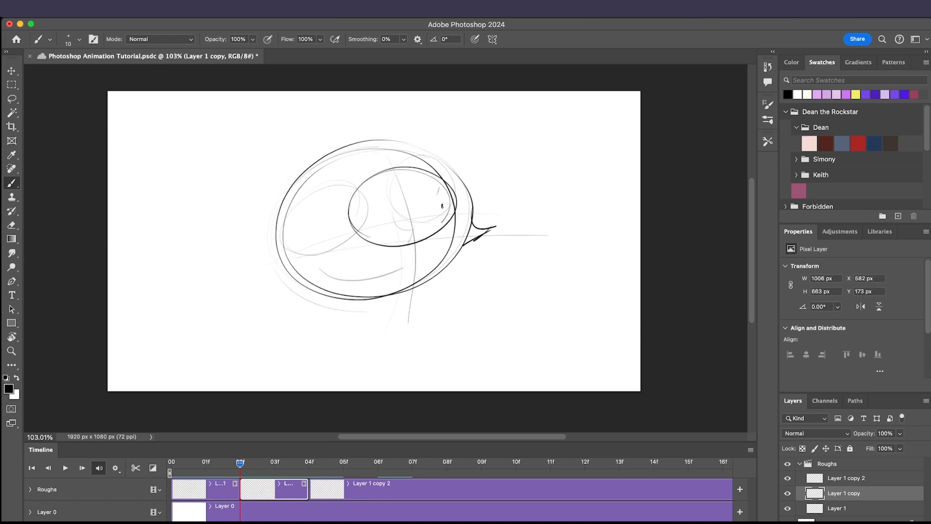
pyautogui.moveTo(440, 263); pyautogui.dragTo(374, 266)
# Expand the Layer 1 clip's animation properties and enable Position keyframing at the start of the timeline.
pyautogui.click(200, 466)
pyautogui.moveTo(201, 465)
pyautogui.mouseDown()
pyautogui.moveTo(240, 466)
pyautogui.moveTo(181, 469)
pyautogui.moveTo(309, 469)
pyautogui.moveTo(209, 472)
pyautogui.moveTo(211, 480)
pyautogui.mouseUp()
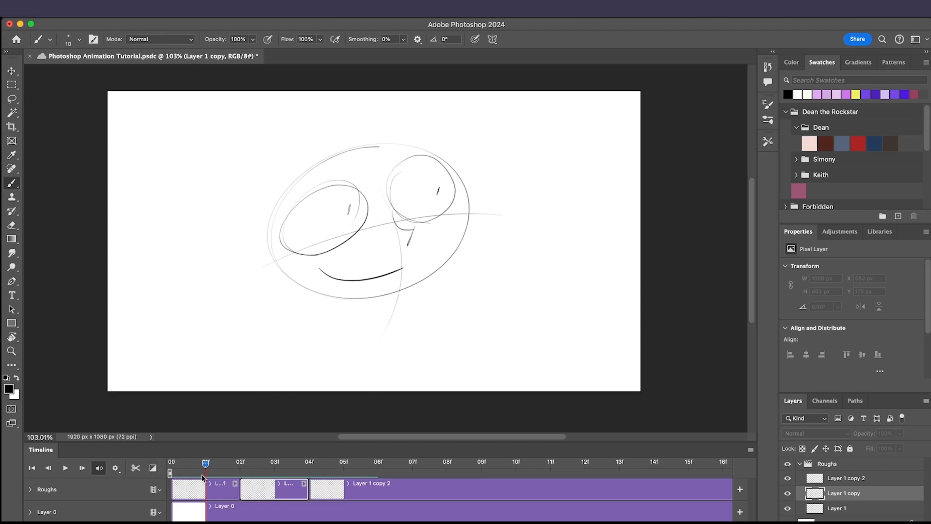
pyautogui.click(217, 492)
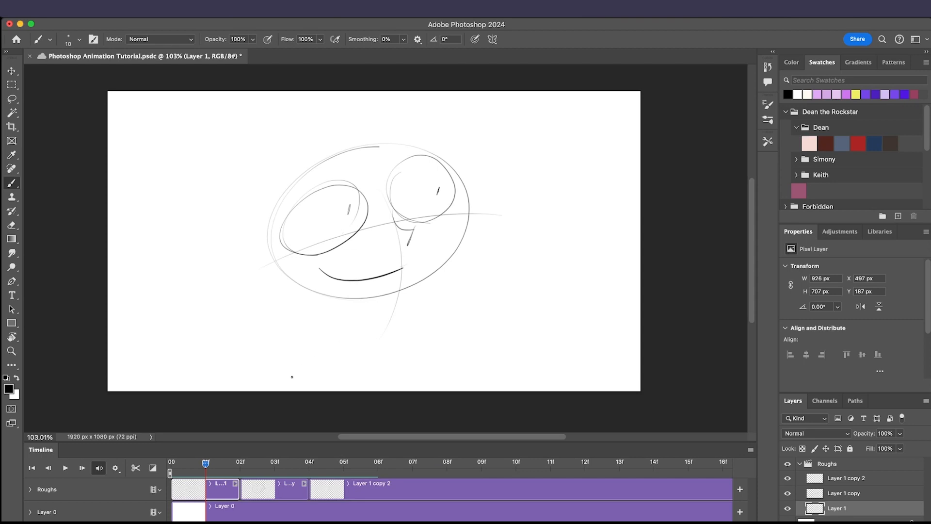
pyautogui.click(212, 484)
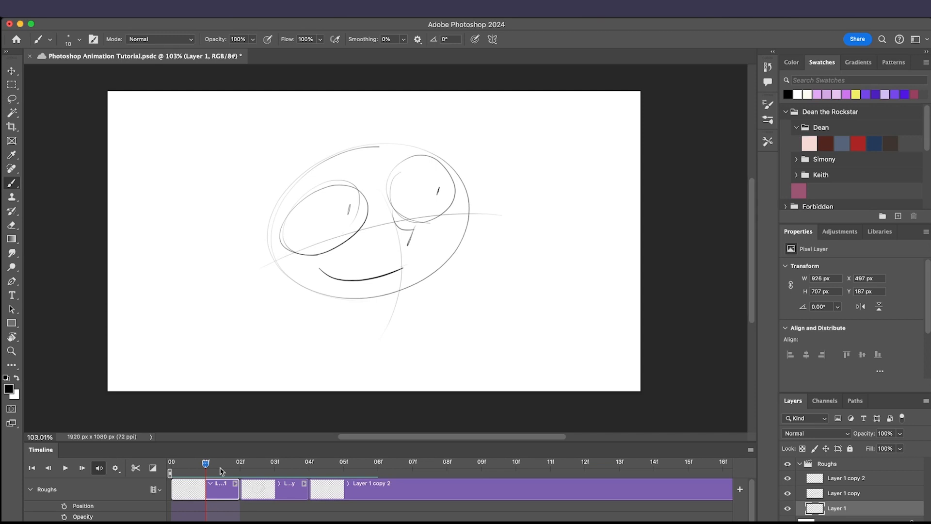
pyautogui.moveTo(206, 464)
pyautogui.mouseDown()
pyautogui.moveTo(223, 463)
pyautogui.moveTo(172, 465)
pyautogui.mouseUp()
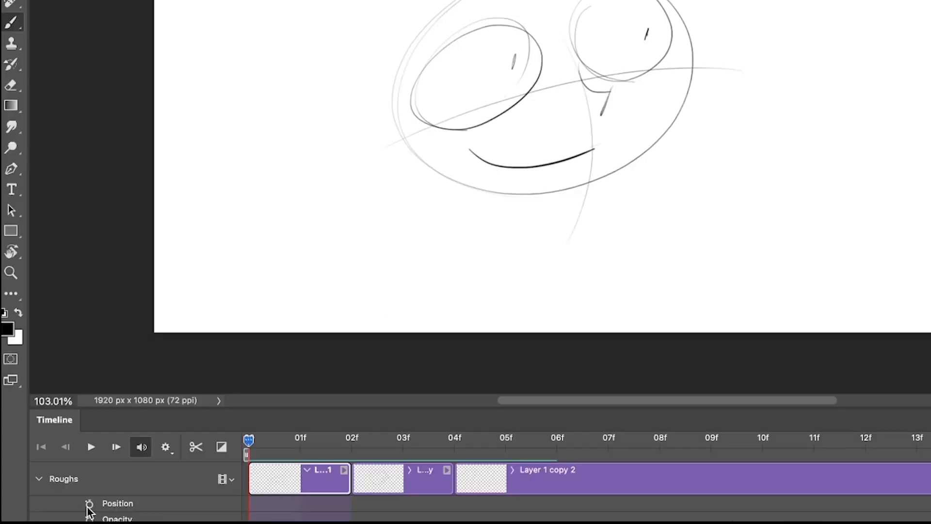
pyautogui.click(64, 505)
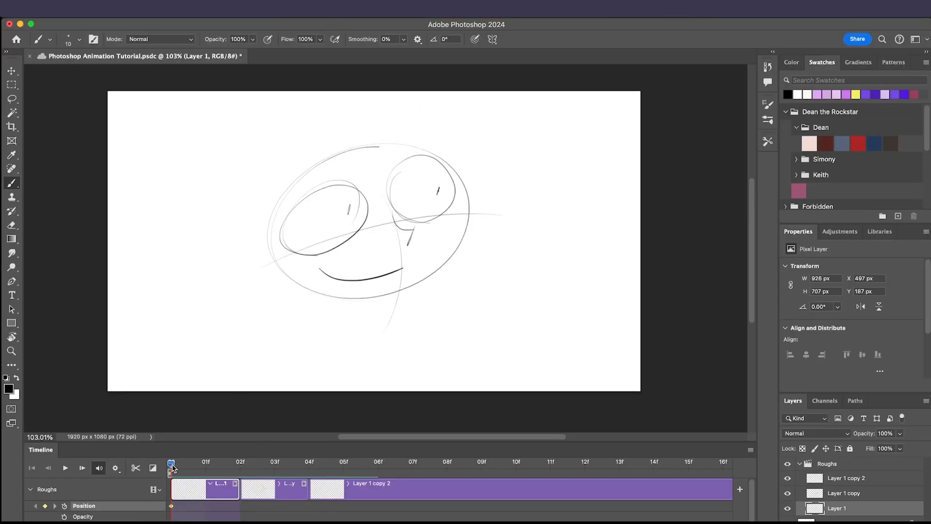
# Try to move the Layer 1 drawing sideways with the Move tool at frame 02f.
pyautogui.moveTo(172, 467); pyautogui.dragTo(237, 467)
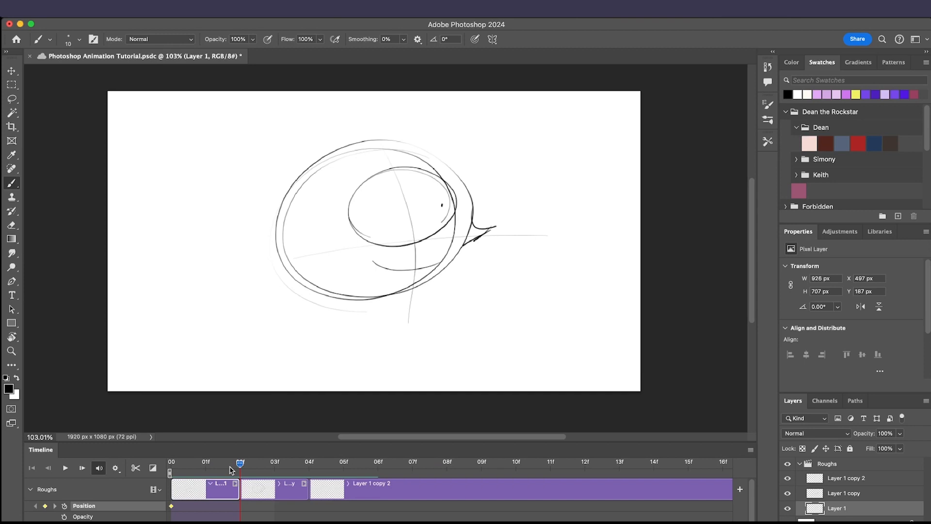
pyautogui.moveTo(229, 470); pyautogui.dragTo(229, 469)
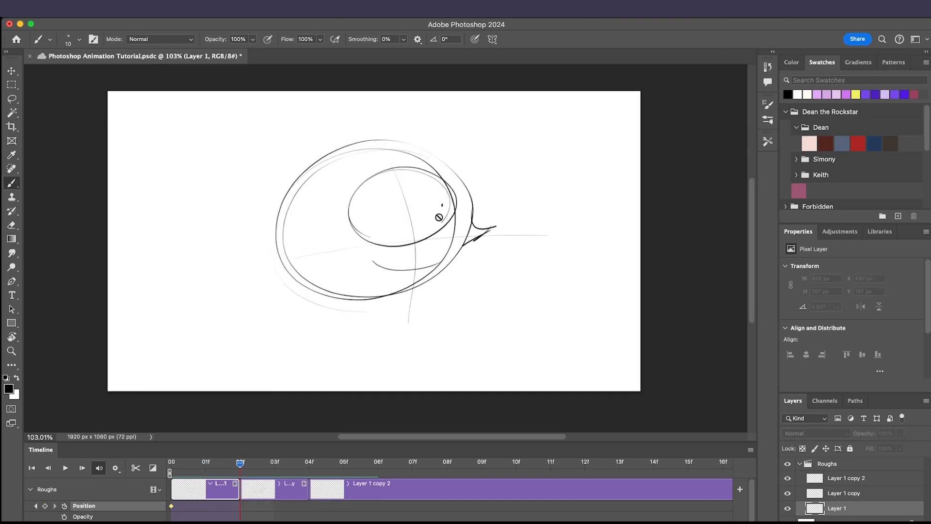
pyautogui.press('v')
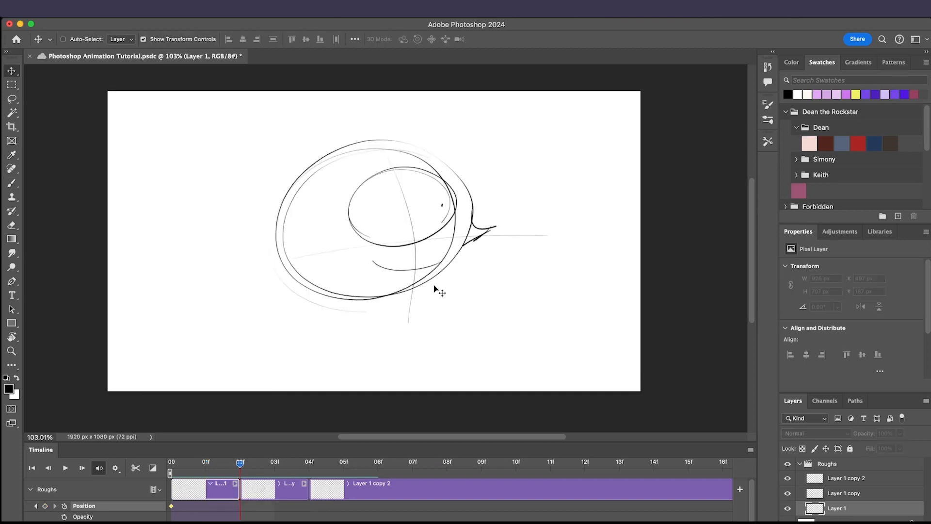
pyautogui.moveTo(374, 288); pyautogui.dragTo(432, 287)
pyautogui.press('super+z')
# Move the Layer 1 face right to about X 677 px at frame 01f and shift its new Position keyframe to 02f.
pyautogui.moveTo(234, 466); pyautogui.dragTo(218, 466)
pyautogui.moveTo(407, 291); pyautogui.dragTo(508, 288)
pyautogui.moveTo(206, 506); pyautogui.dragTo(230, 508)
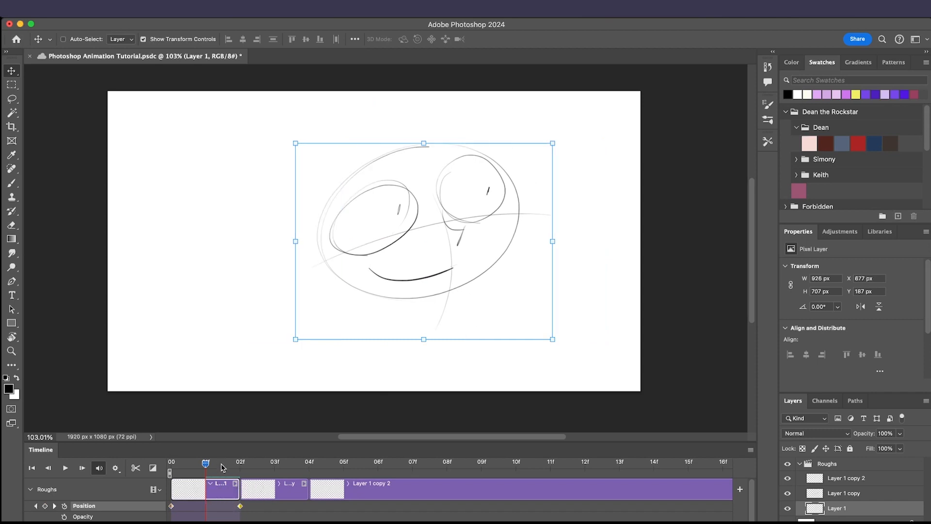
pyautogui.moveTo(206, 465)
pyautogui.mouseDown()
pyautogui.moveTo(230, 465)
pyautogui.moveTo(150, 467)
pyautogui.moveTo(240, 471)
pyautogui.moveTo(184, 471)
pyautogui.moveTo(238, 482)
pyautogui.moveTo(243, 515)
pyautogui.mouseUp()
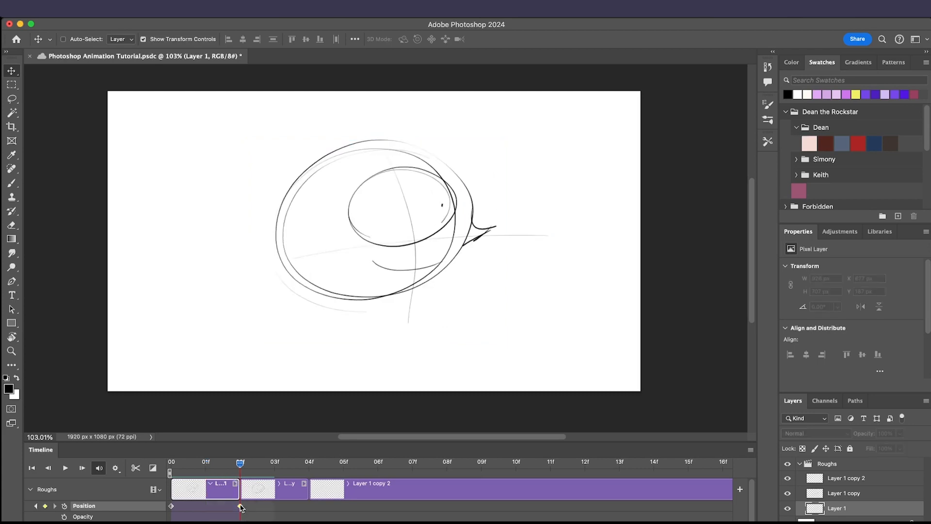
pyautogui.moveTo(240, 507)
pyautogui.mouseDown()
pyautogui.moveTo(211, 509)
pyautogui.moveTo(228, 507)
pyautogui.mouseUp()
# Preview the two-frame Position animation from the start of the timeline.
pyautogui.moveTo(215, 466); pyautogui.dragTo(165, 467)
pyautogui.press('space')
pyautogui.click(204, 466)
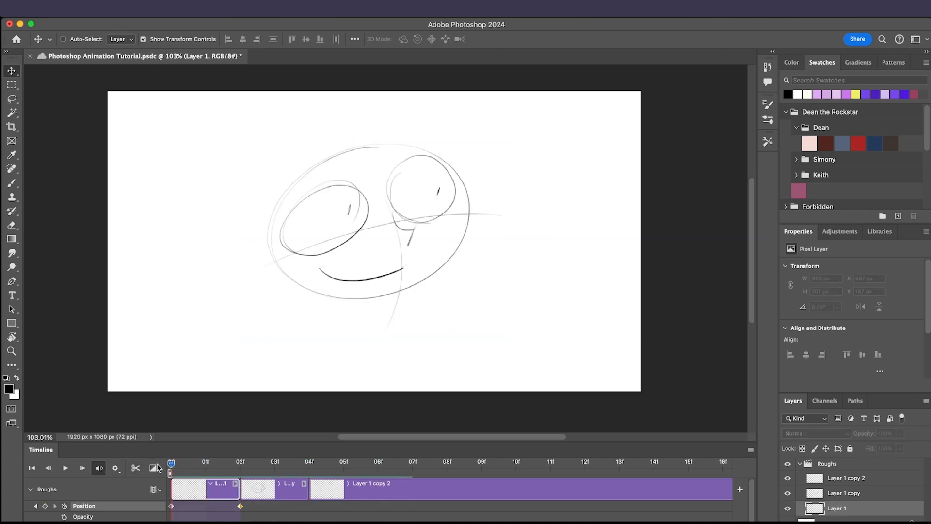
pyautogui.moveTo(203, 467)
pyautogui.mouseDown()
pyautogui.moveTo(161, 465)
pyautogui.moveTo(217, 465)
pyautogui.moveTo(177, 466)
pyautogui.mouseUp()
# Extend the Layer 1 clip to about 01:15f and move its second Position keyframe to the clip's end.
pyautogui.moveTo(237, 488); pyautogui.dragTo(492, 483)
pyautogui.moveTo(194, 523); pyautogui.dragTo(168, 523)
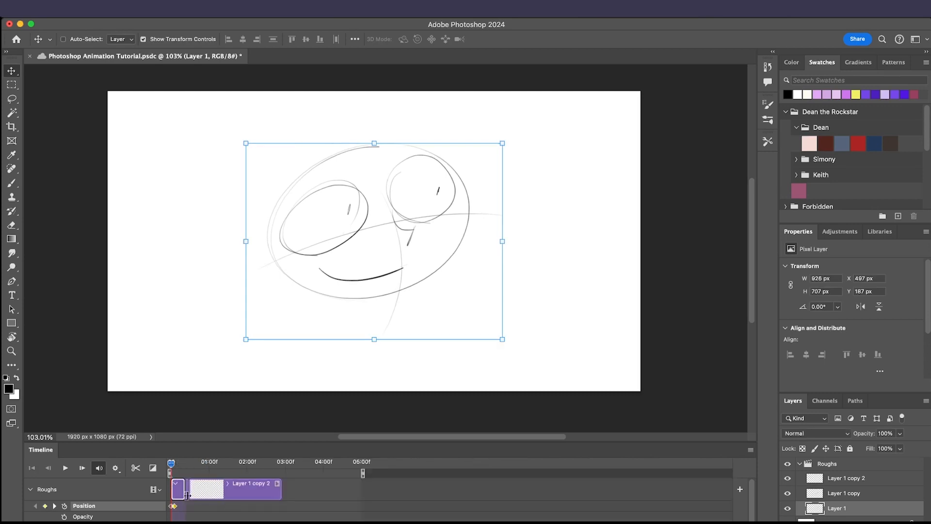
pyautogui.moveTo(182, 491); pyautogui.dragTo(232, 491)
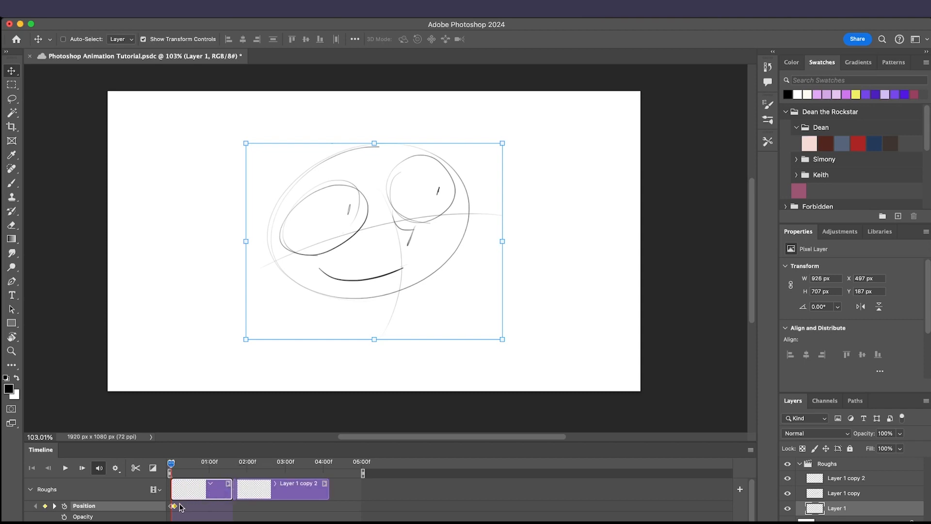
pyautogui.moveTo(174, 506); pyautogui.dragTo(233, 506)
pyautogui.click(196, 523)
pyautogui.hscroll(5, 401, 509)
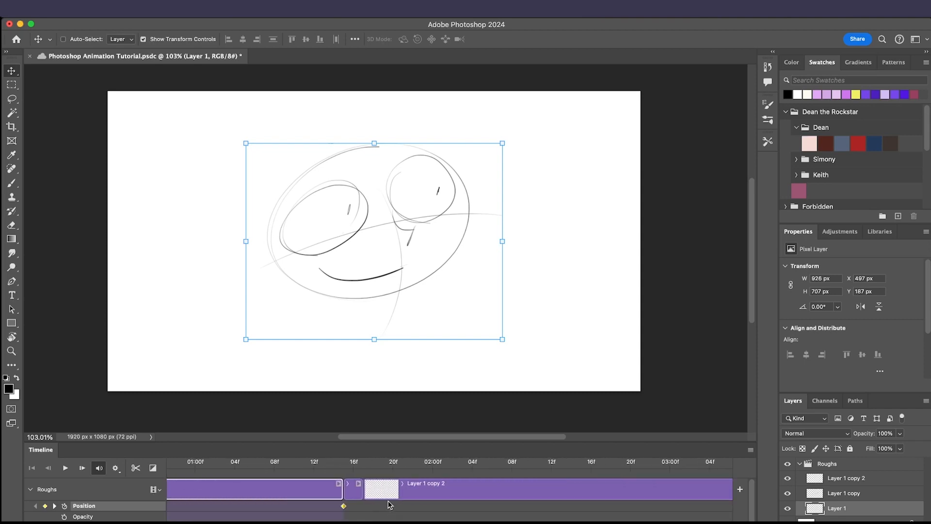
# Lengthen the Layer 1 copy clip past 02:08f and play back the face's Position animation.
pyautogui.moveTo(361, 494); pyautogui.dragTo(566, 492)
pyautogui.hscroll(-5, 456, 473)
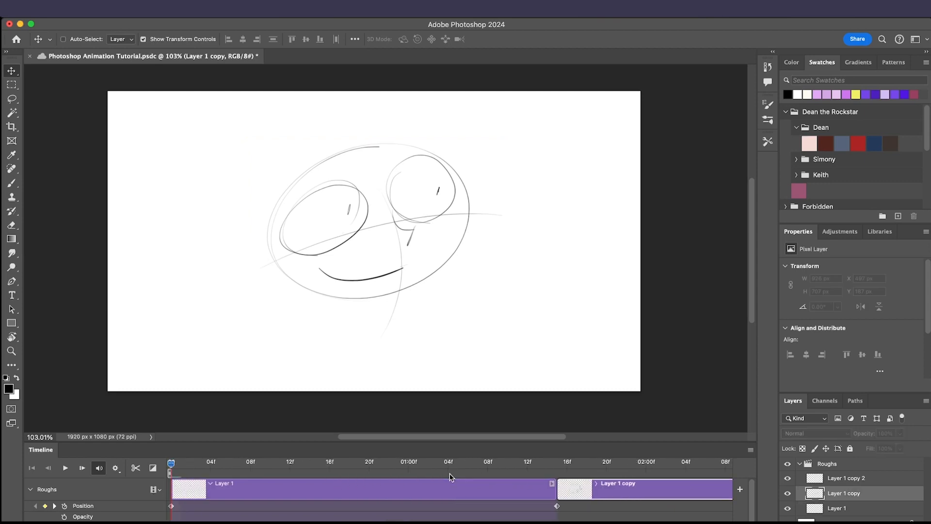
pyautogui.click(280, 464)
pyautogui.press('space')
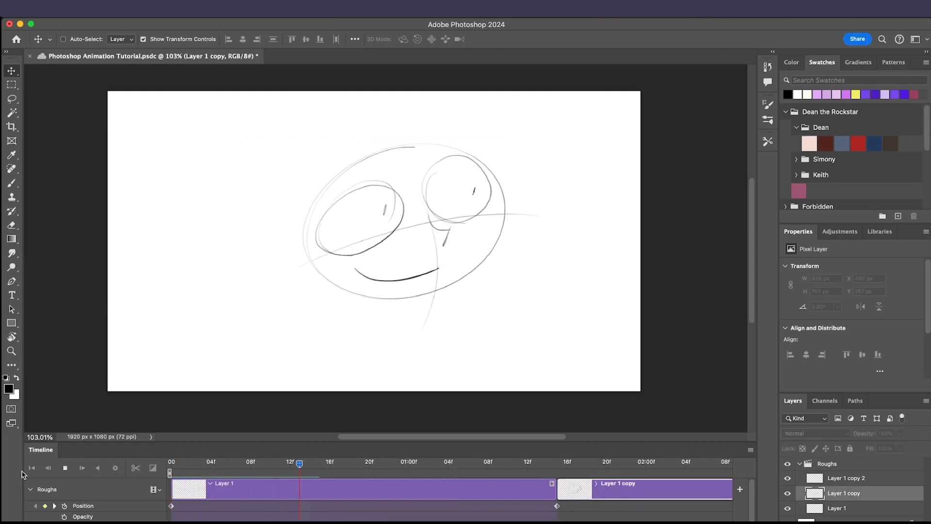
pyautogui.press('space')
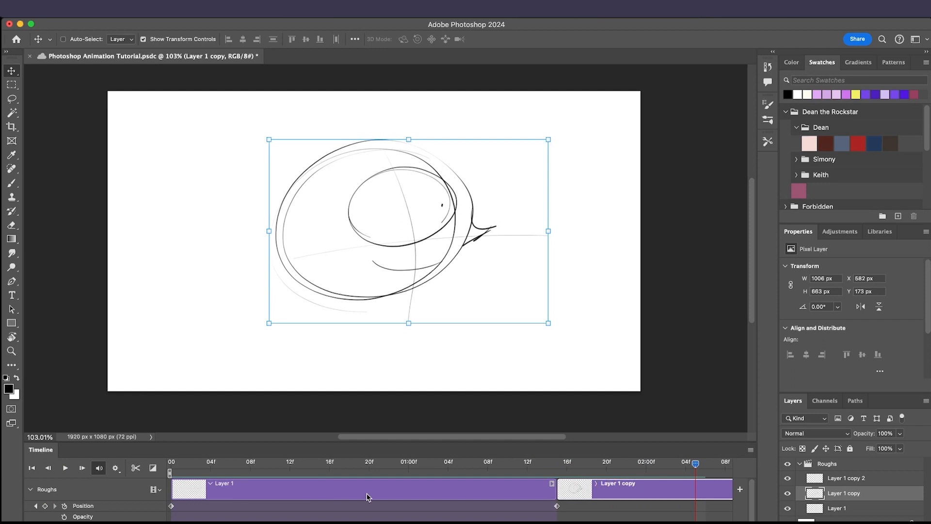
# Delete both Position keyframes from the Layer 1 clip and collapse the Roughs group's animation tracks.
pyautogui.click(557, 506)
pyautogui.press('Delete')
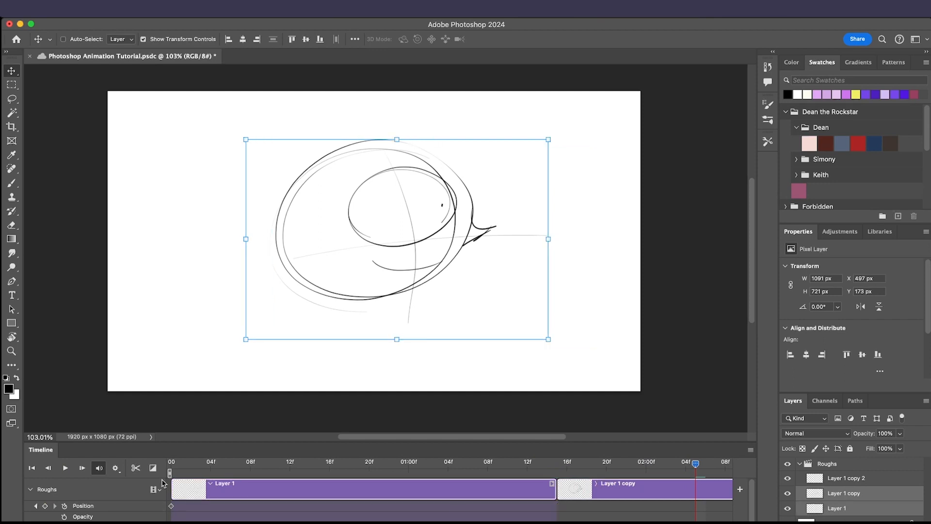
pyautogui.click(171, 506)
pyautogui.press('Delete')
pyautogui.click(31, 490)
pyautogui.click(30, 490)
pyautogui.click(31, 489)
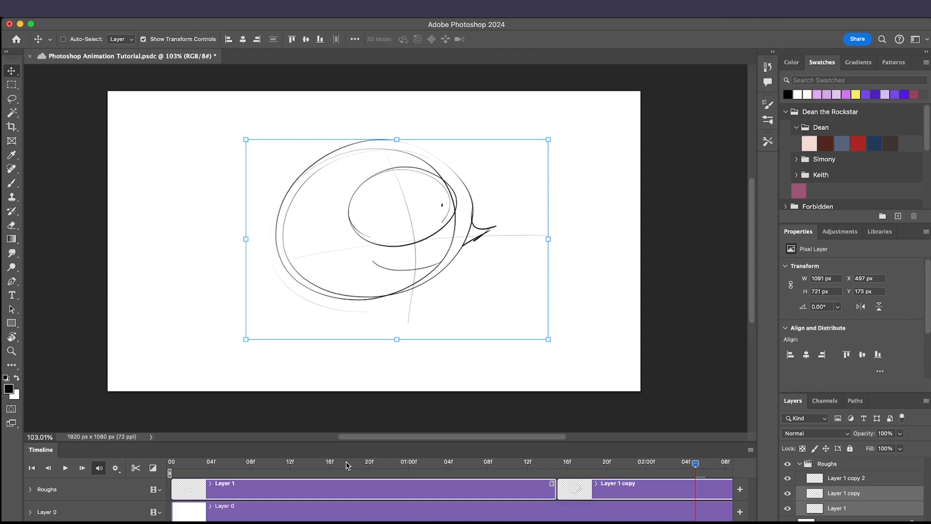
# Trim the Layer 1 clip to end at 08f and the Layer 1 copy clip to end at 01:00f.
pyautogui.click(329, 465)
pyautogui.click(327, 492)
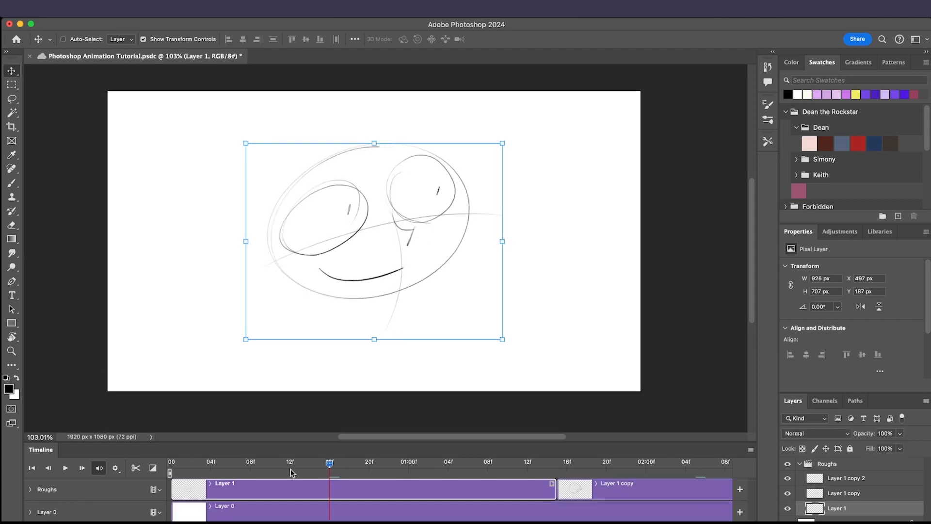
pyautogui.click(12, 183)
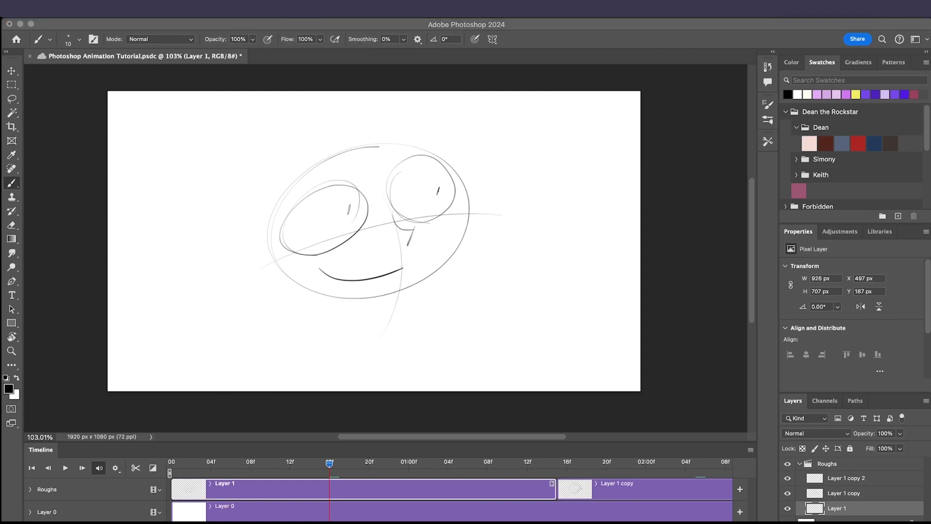
pyautogui.scroll(3, 580, 274)
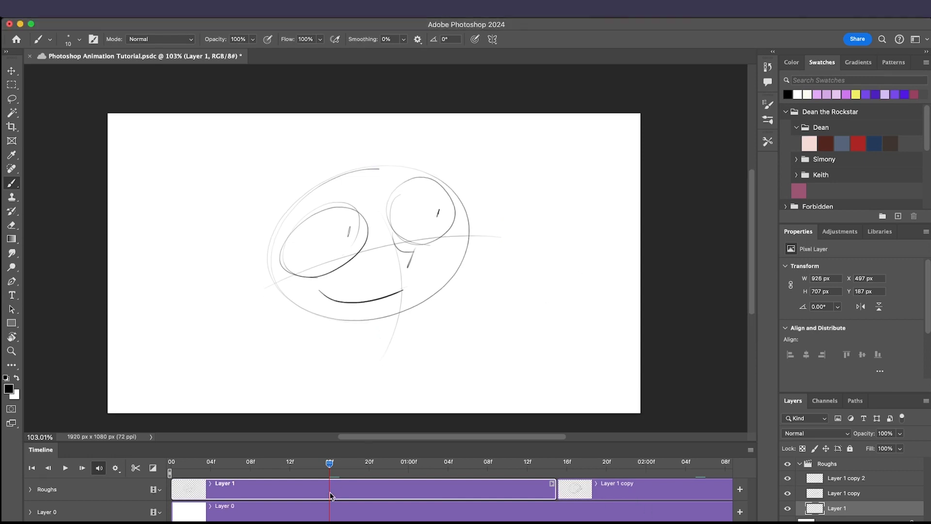
pyautogui.moveTo(554, 495); pyautogui.dragTo(246, 487)
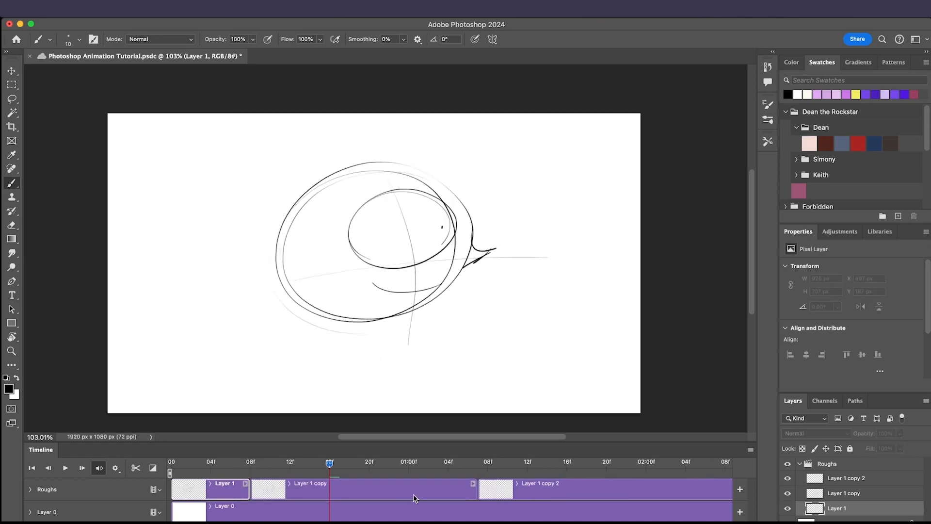
pyautogui.moveTo(476, 494); pyautogui.dragTo(406, 491)
# Add a new empty layer directly after the Layer 1 clip, move the playhead onto it at 10f and save the document.
pyautogui.click(232, 468)
pyautogui.click(236, 495)
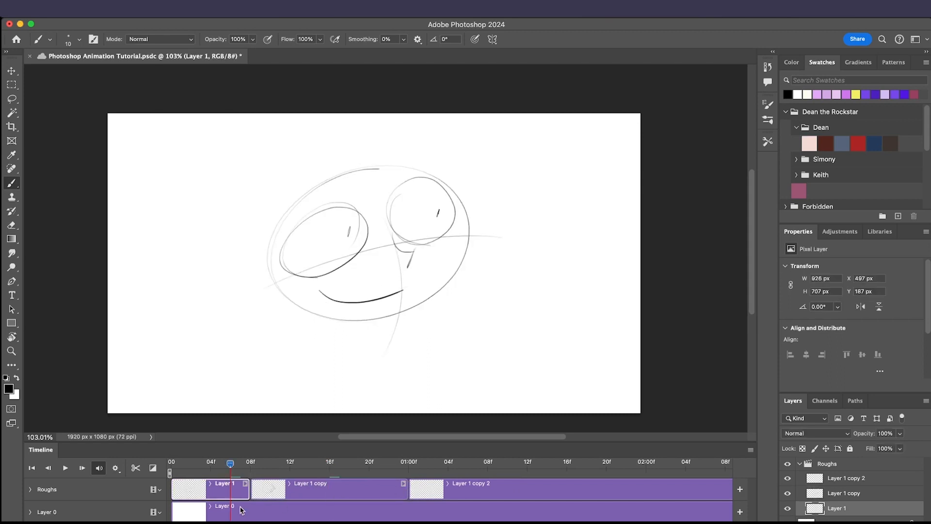
pyautogui.press('super+shift+alt+n')
pyautogui.click(270, 468)
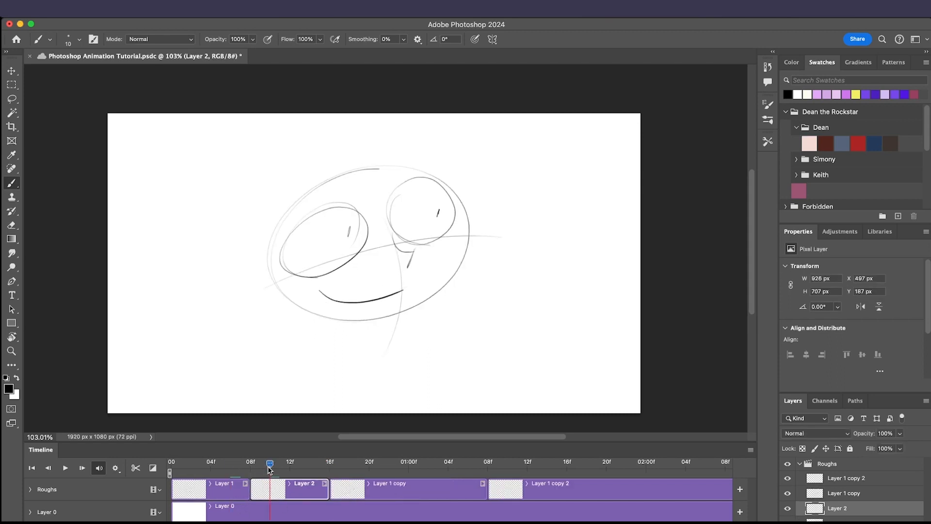
pyautogui.press('super+s')
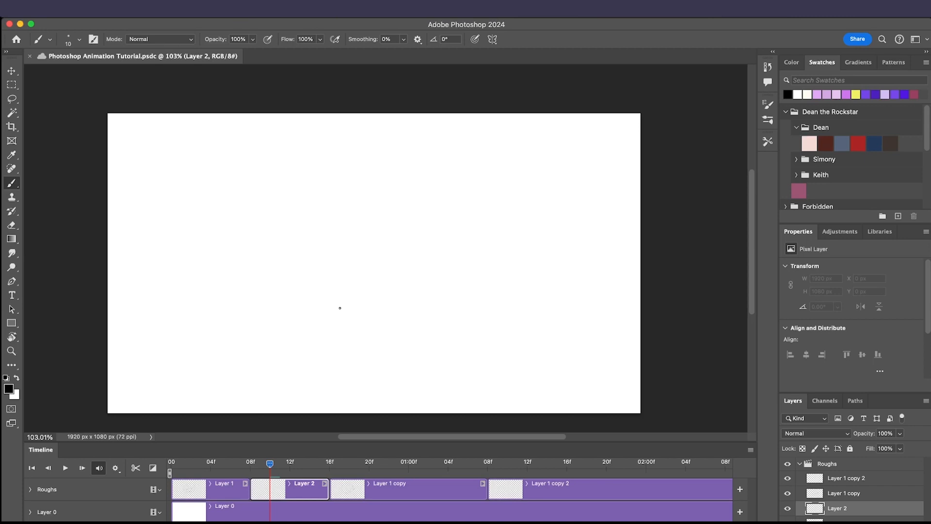
# Set the onion skin count to 8 frames before and 8 frames after.
pyautogui.click(751, 453)
pyautogui.click(771, 487)
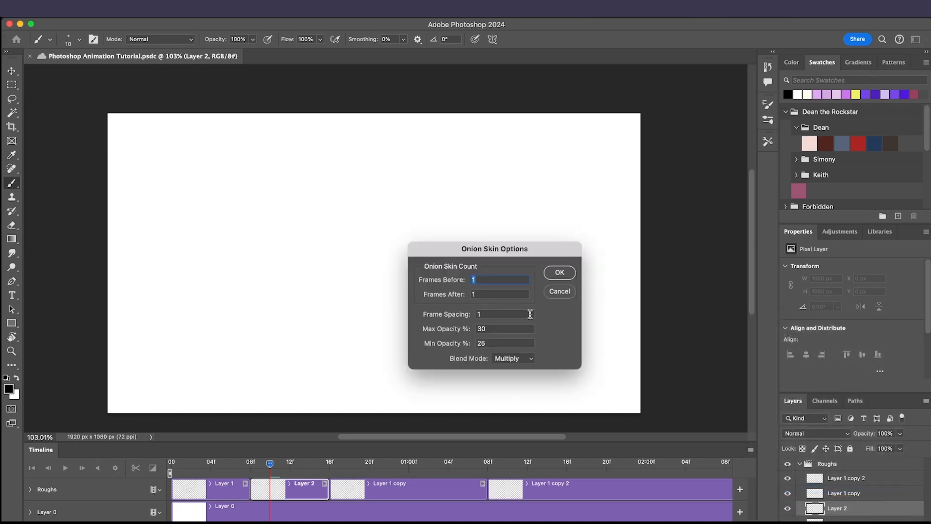
pyautogui.write('10')
pyautogui.click(498, 293)
pyautogui.click(490, 217)
pyautogui.click(487, 294)
pyautogui.write('8')
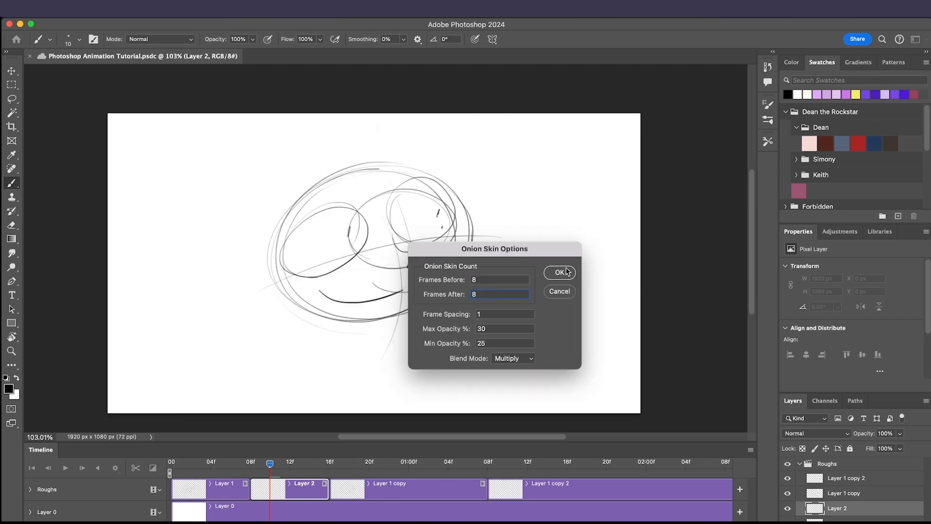
pyautogui.click(560, 272)
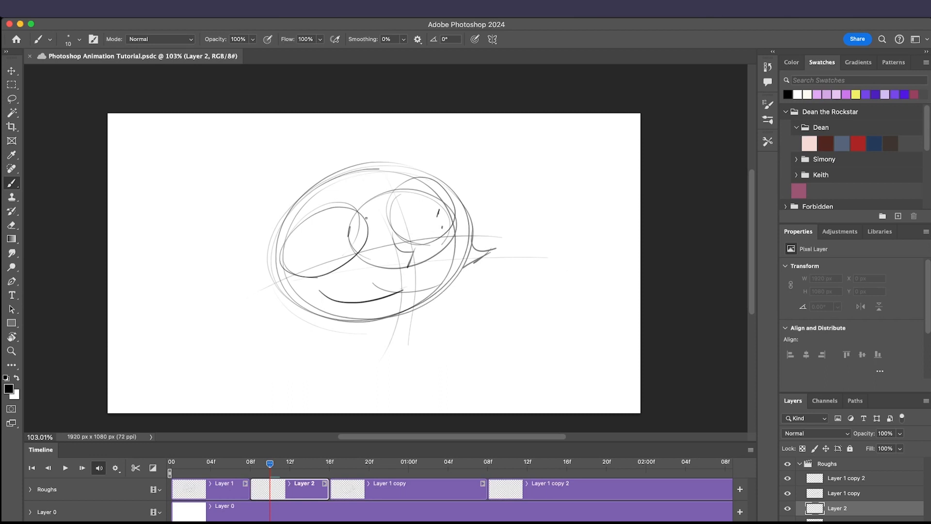
# Brush an in-between face on Layer 2 with head outline, two eyes, nose and mouth, and save the document.
pyautogui.press('super+equal')
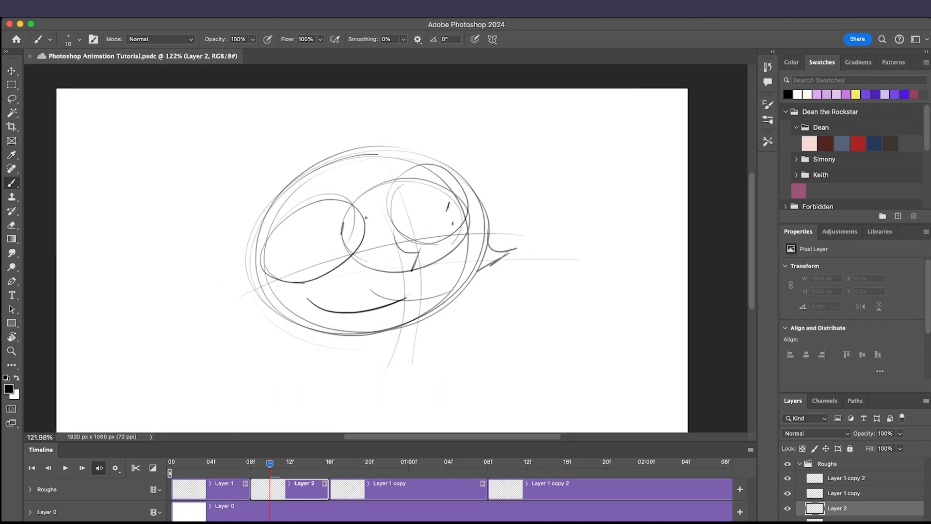
pyautogui.moveTo(394, 323)
pyautogui.mouseDown()
pyautogui.moveTo(388, 150)
pyautogui.moveTo(262, 287)
pyautogui.moveTo(484, 264)
pyautogui.moveTo(278, 189)
pyautogui.moveTo(338, 342)
pyautogui.mouseUp()
pyautogui.press('super+z')
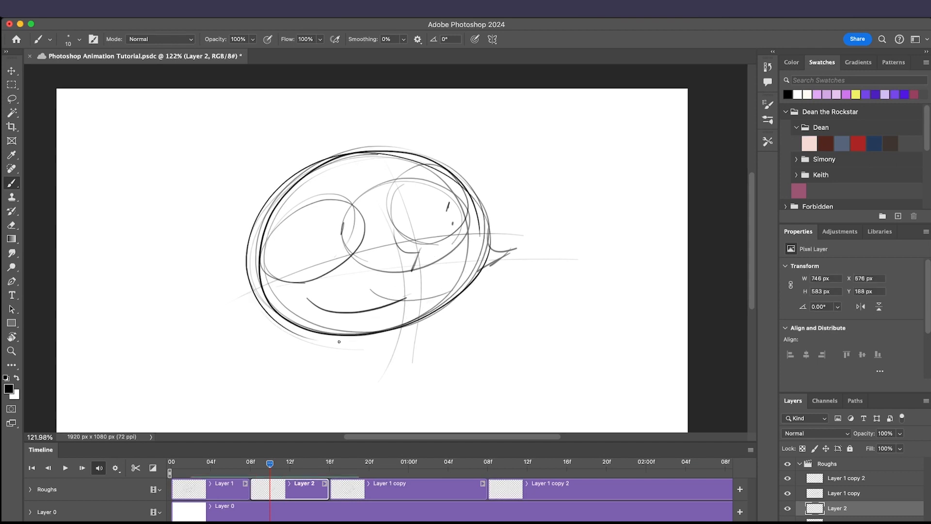
pyautogui.moveTo(446, 224)
pyautogui.mouseDown()
pyautogui.moveTo(466, 244)
pyautogui.moveTo(450, 266)
pyautogui.mouseUp()
pyautogui.moveTo(340, 190)
pyautogui.mouseDown()
pyautogui.moveTo(310, 262)
pyautogui.moveTo(358, 266)
pyautogui.mouseUp()
pyautogui.moveTo(458, 231)
pyautogui.mouseDown()
pyautogui.moveTo(427, 191)
pyautogui.moveTo(466, 233)
pyautogui.mouseUp()
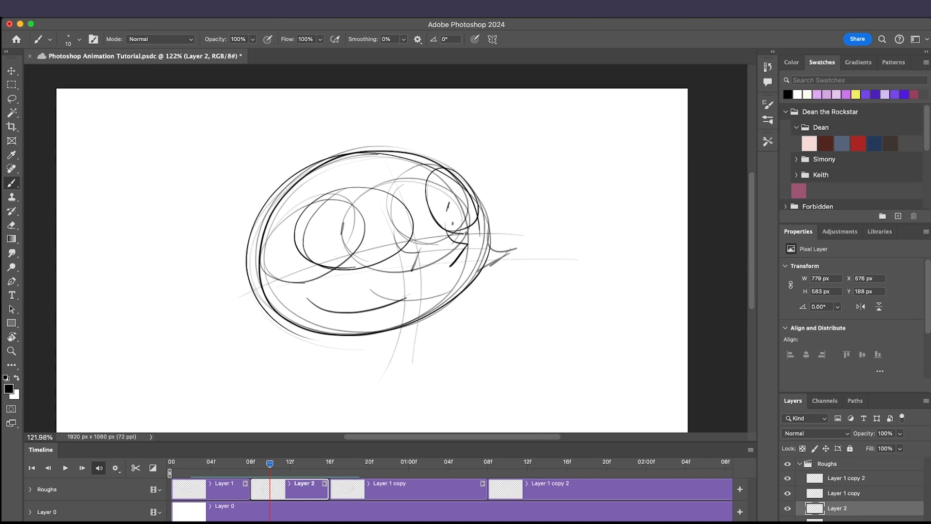
pyautogui.moveTo(347, 297); pyautogui.dragTo(437, 290)
pyautogui.scroll(-3, 440, 293)
pyautogui.press('super+s')
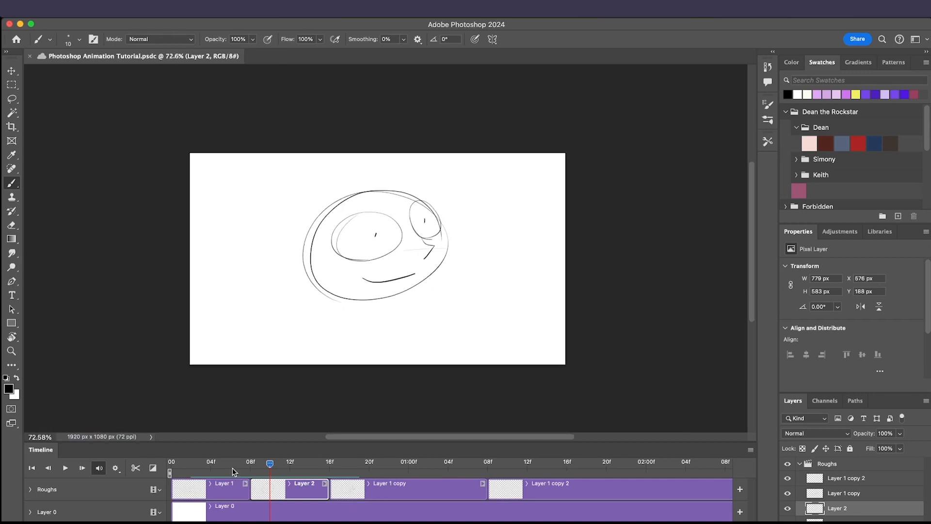
# Play back the animation with the new in-between drawing and scrub back to 02f.
pyautogui.press('space')
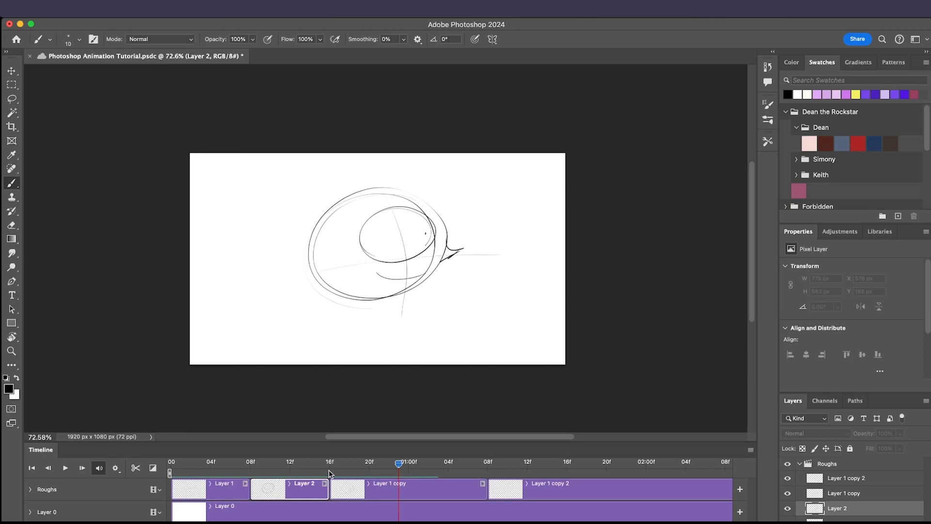
pyautogui.moveTo(324, 470); pyautogui.dragTo(190, 458)
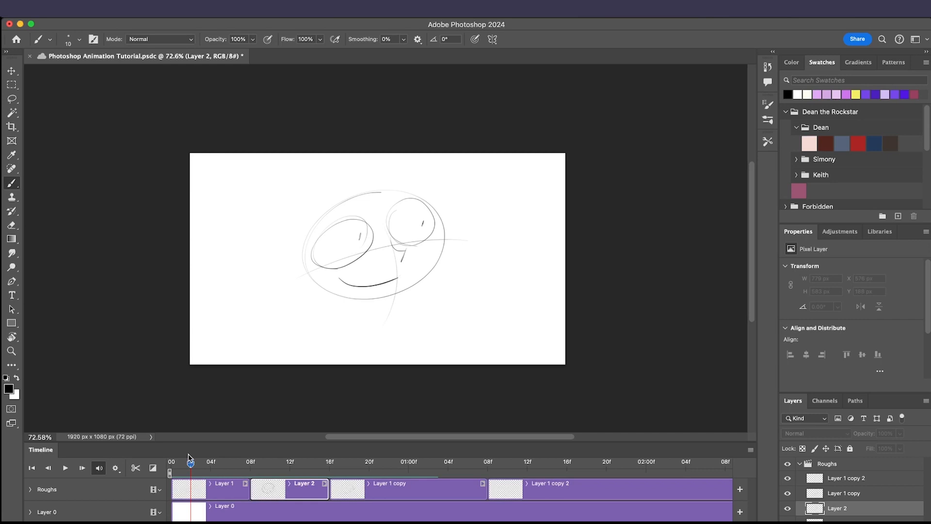
pyautogui.scroll(5, 287, 360)
pyautogui.scroll(-3, 286, 360)
pyautogui.scroll(-2, 287, 360)
pyautogui.scroll(2, 286, 359)
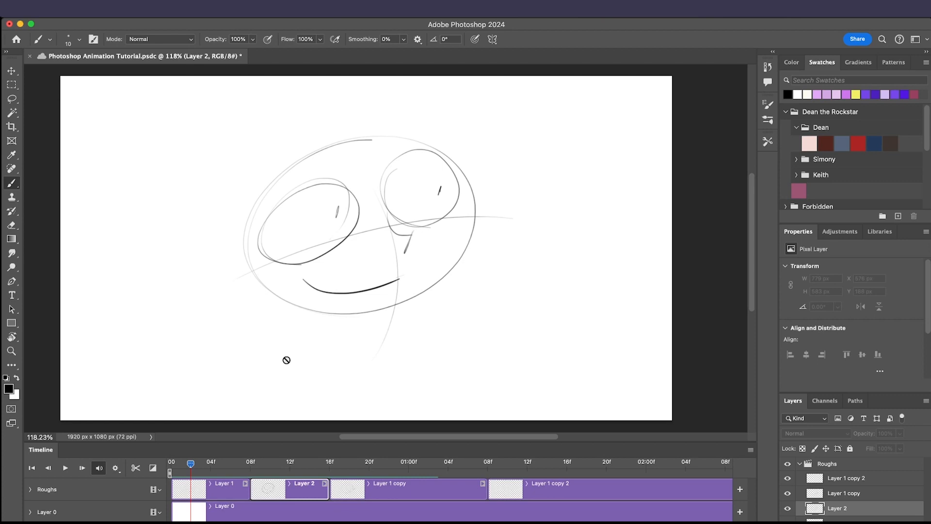
pyautogui.scroll(-3, 287, 359)
pyautogui.scroll(3, 286, 360)
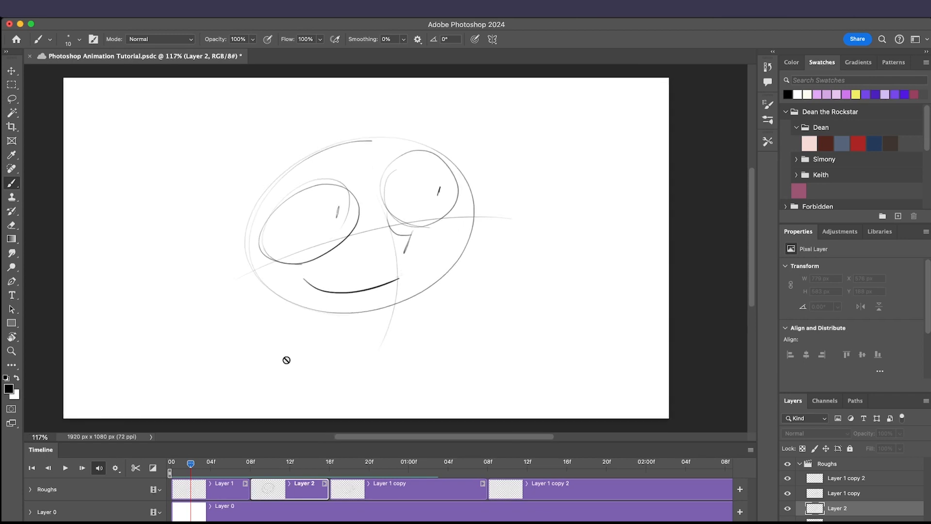
pyautogui.scroll(-2, 286, 360)
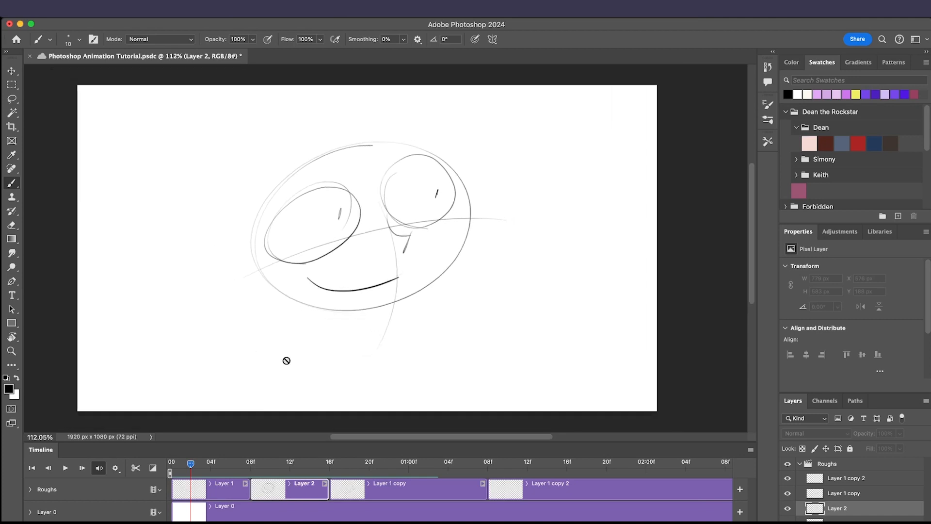
# Duplicate Layer 1 as Layer 1 copy 3 in the same document and scrub between the two clips.
pyautogui.click(208, 495)
pyautogui.moveTo(247, 463); pyautogui.dragTo(230, 464)
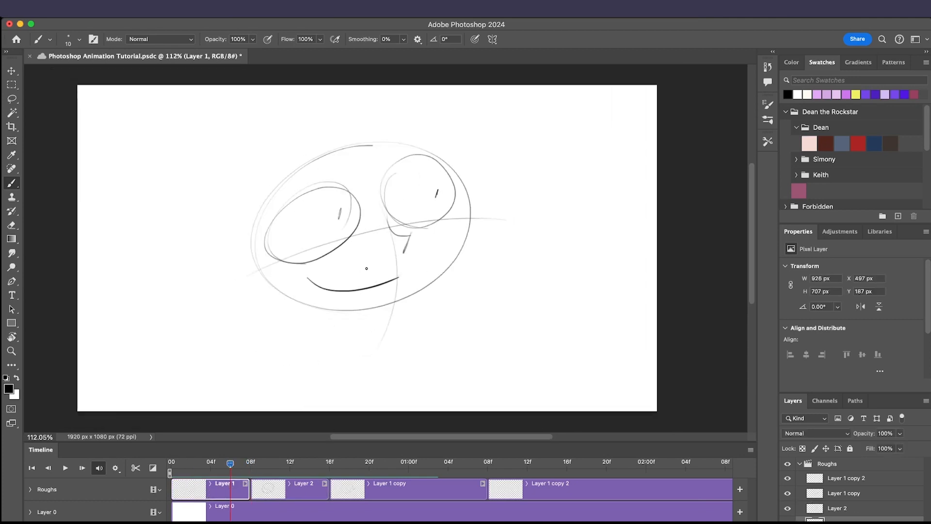
pyautogui.scroll(-4, 368, 264)
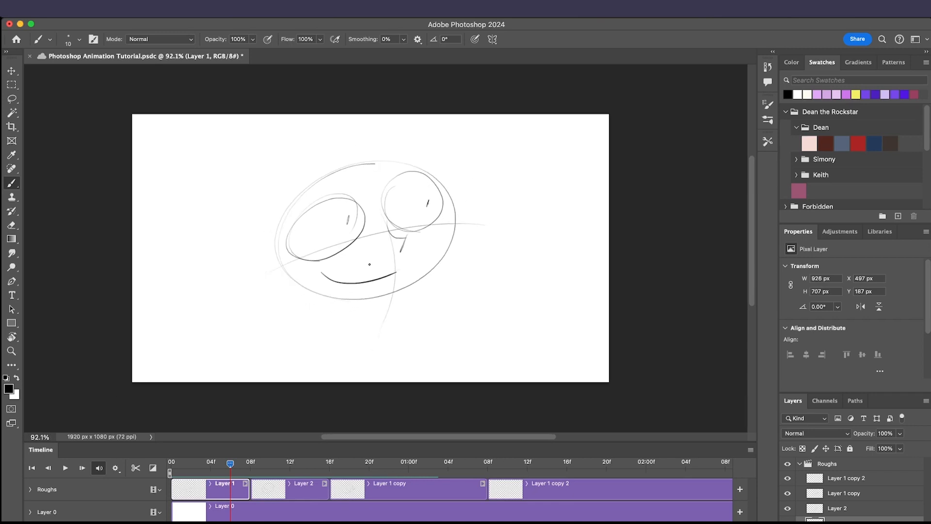
pyautogui.rightClick(212, 490)
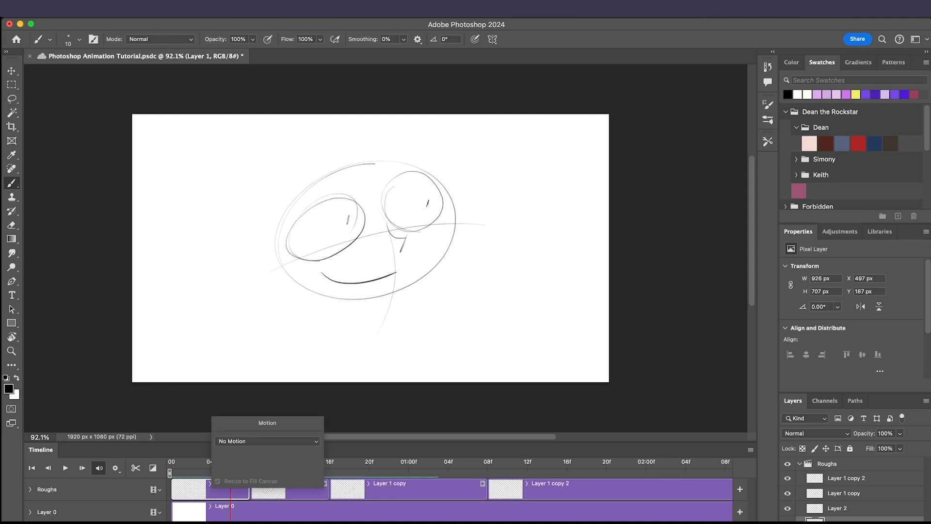
pyautogui.press('Escape')
pyautogui.rightClick(856, 522)
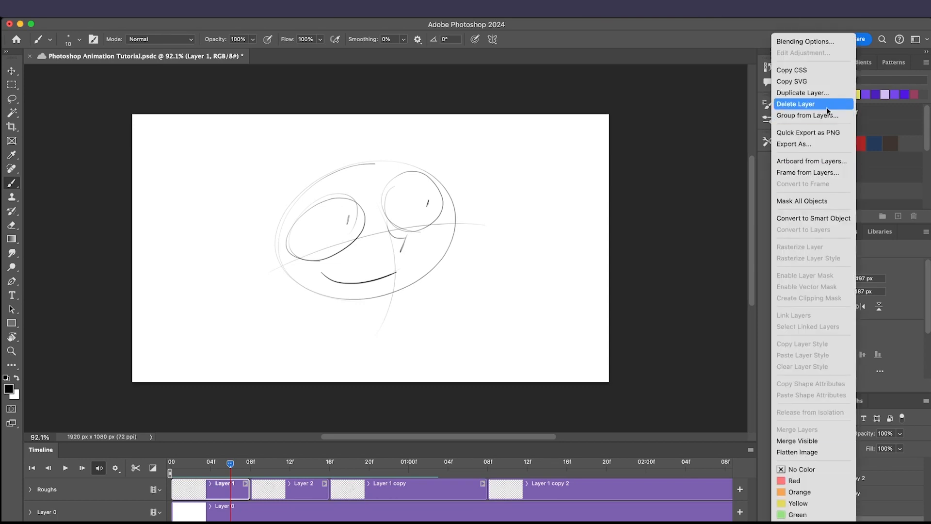
pyautogui.click(822, 93)
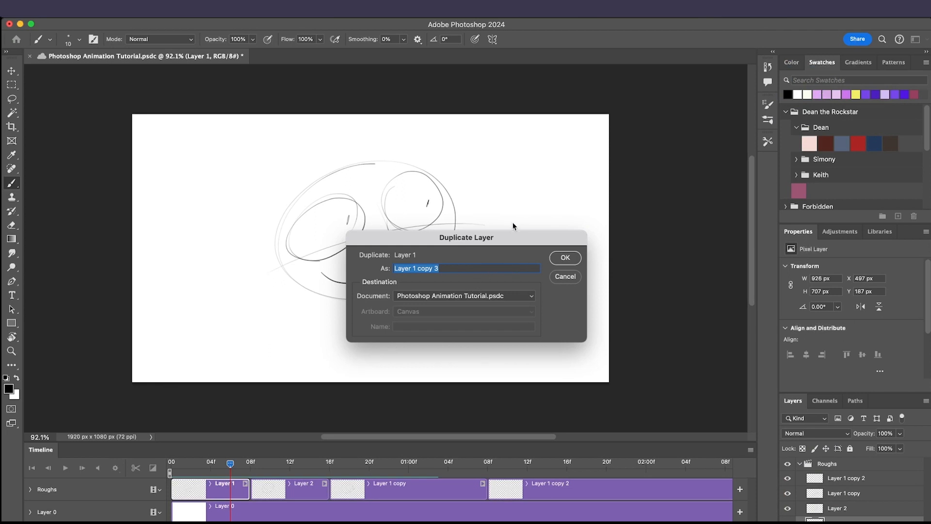
pyautogui.click(561, 258)
pyautogui.moveTo(270, 464); pyautogui.dragTo(240, 466)
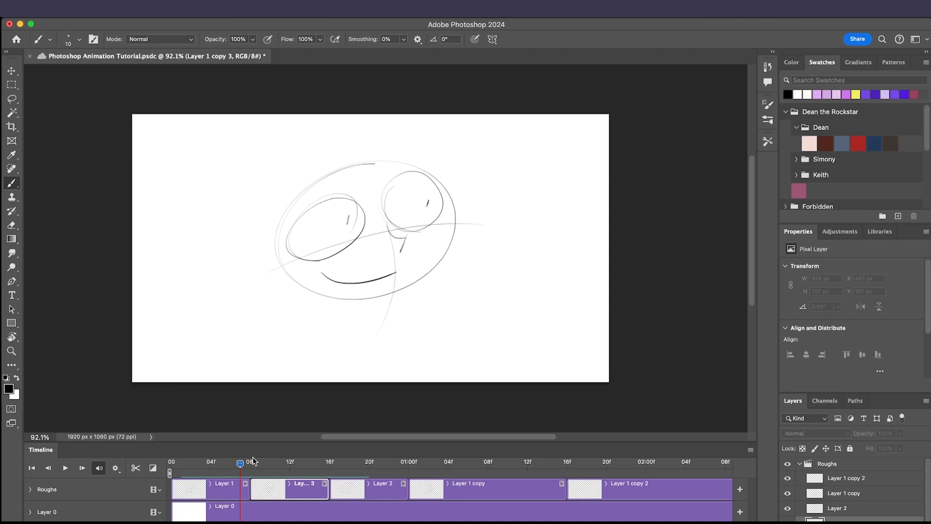
# Make another copy of the Layer 1 clip, scrub across it and delete that copy again.
pyautogui.moveTo(241, 465); pyautogui.dragTo(203, 466)
pyautogui.click(213, 491)
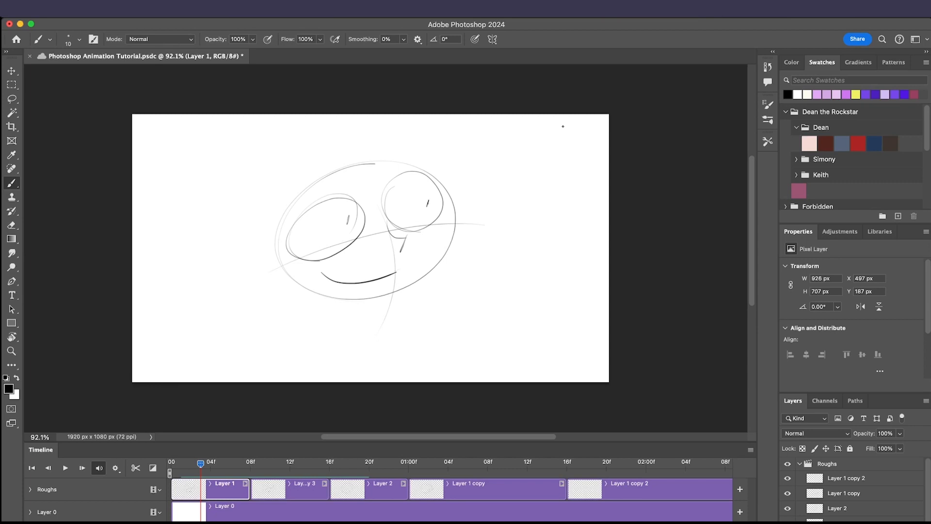
pyautogui.press('super+j')
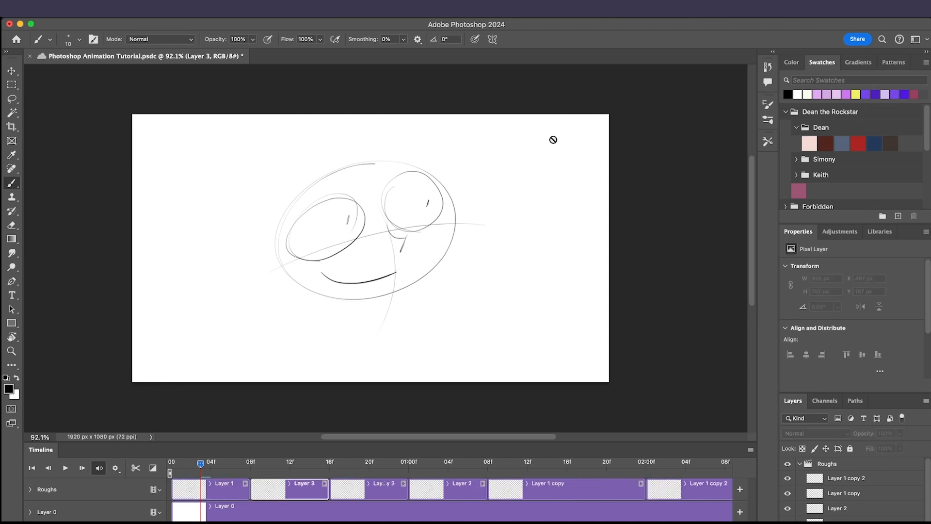
pyautogui.moveTo(266, 466); pyautogui.dragTo(298, 452)
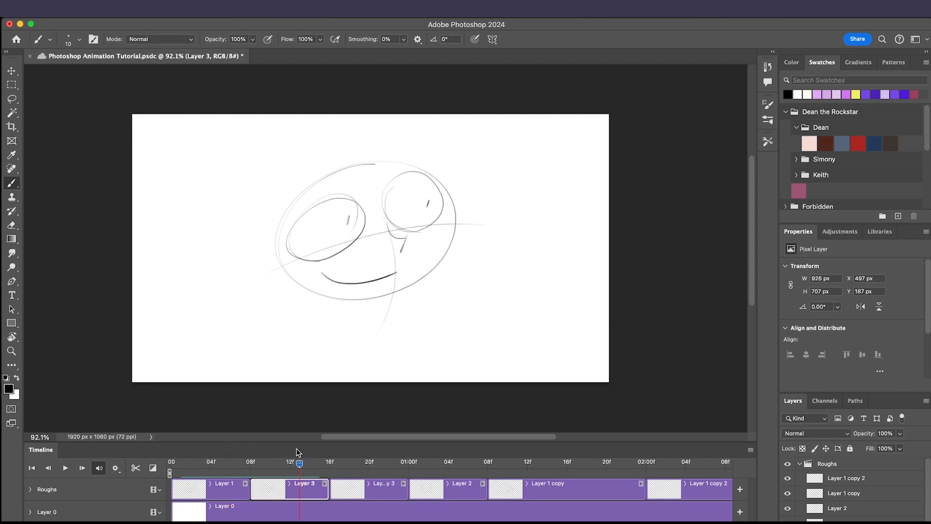
pyautogui.moveTo(249, 468); pyautogui.dragTo(282, 465)
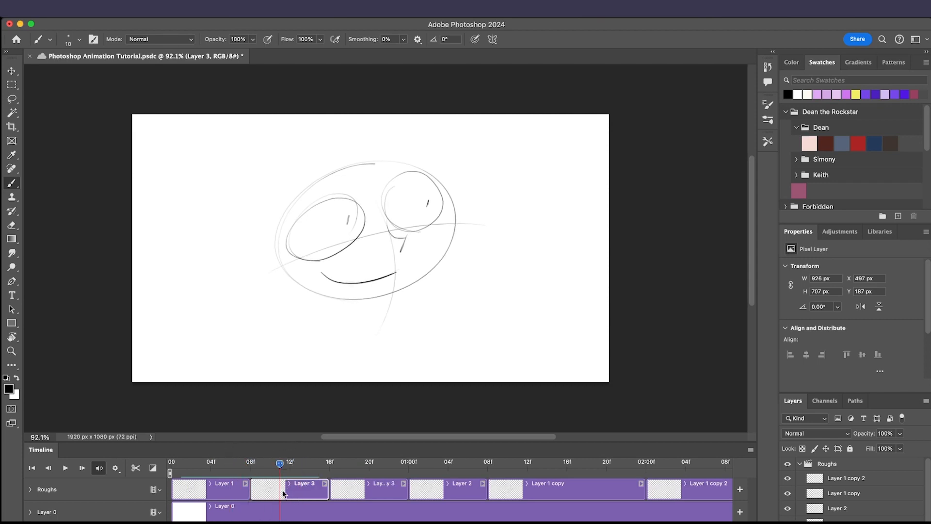
pyautogui.press('Delete')
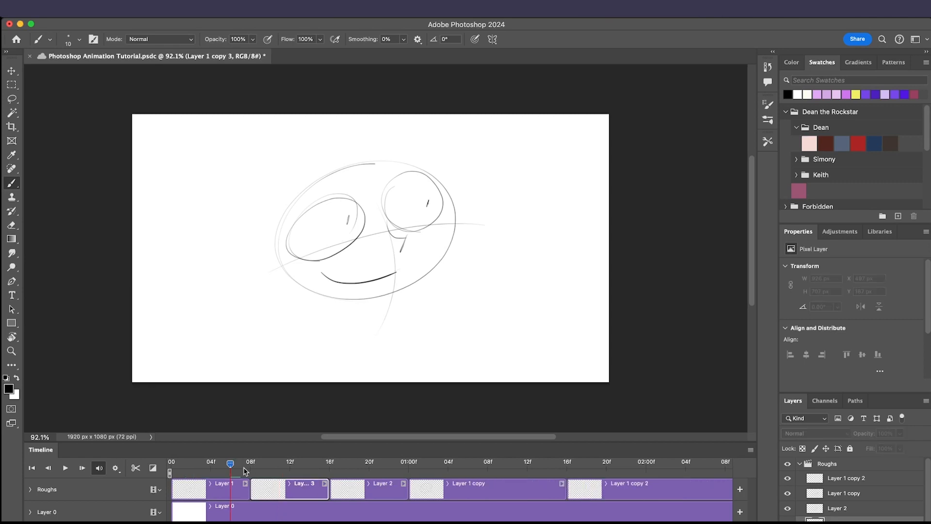
# Play the animation back from the first frame and check the timeline options there and with the Layer 1 copy clip selected.
pyautogui.moveTo(232, 464); pyautogui.dragTo(168, 461)
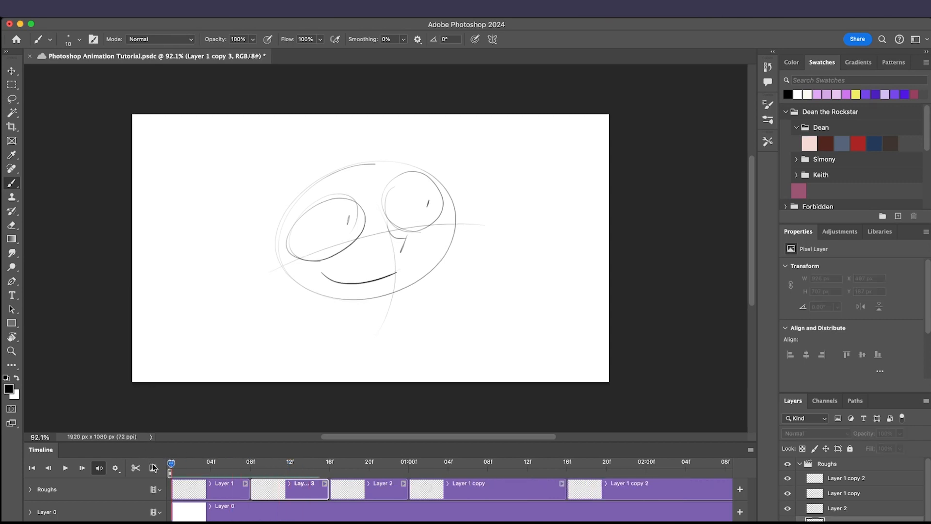
pyautogui.press('space')
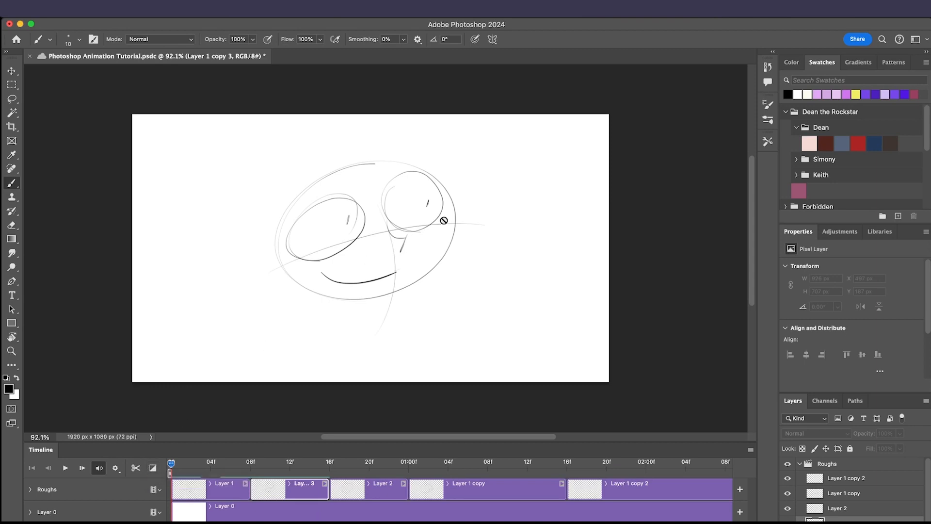
pyautogui.click(751, 449)
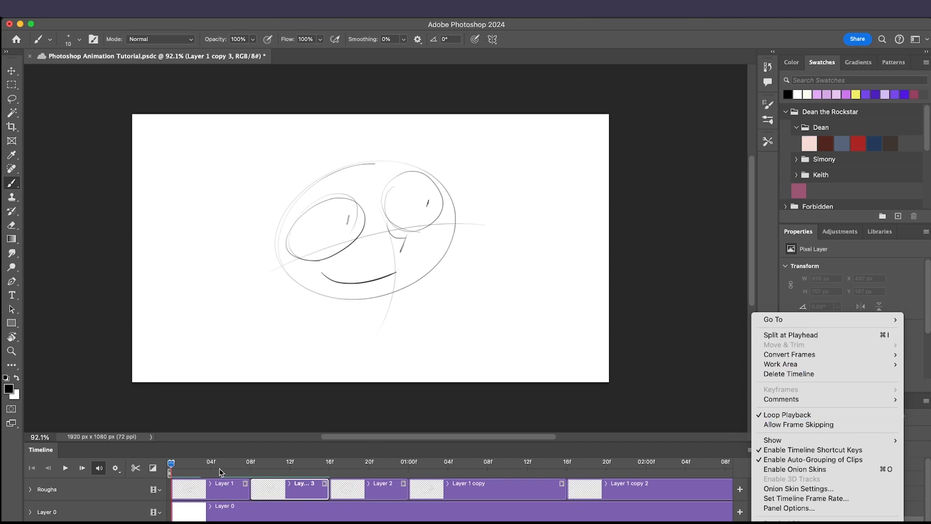
pyautogui.click(489, 464)
pyautogui.click(490, 486)
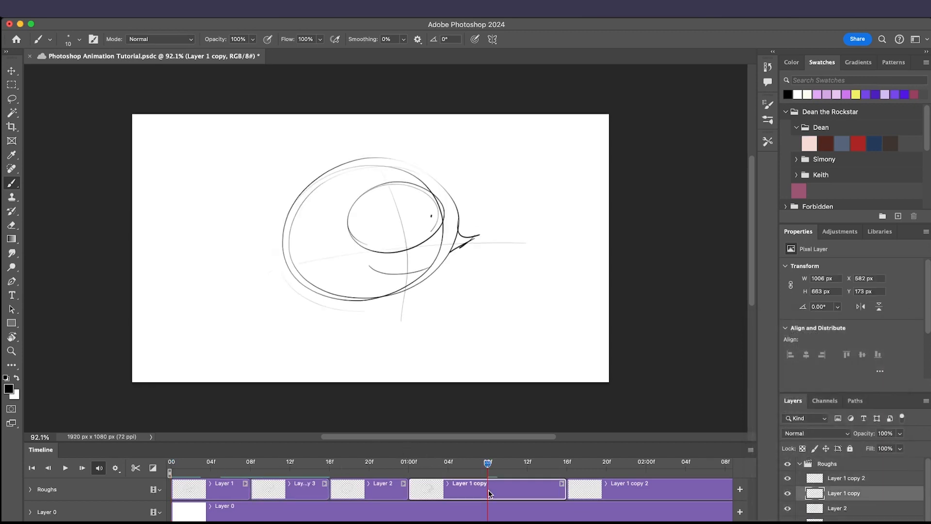
pyautogui.click(751, 451)
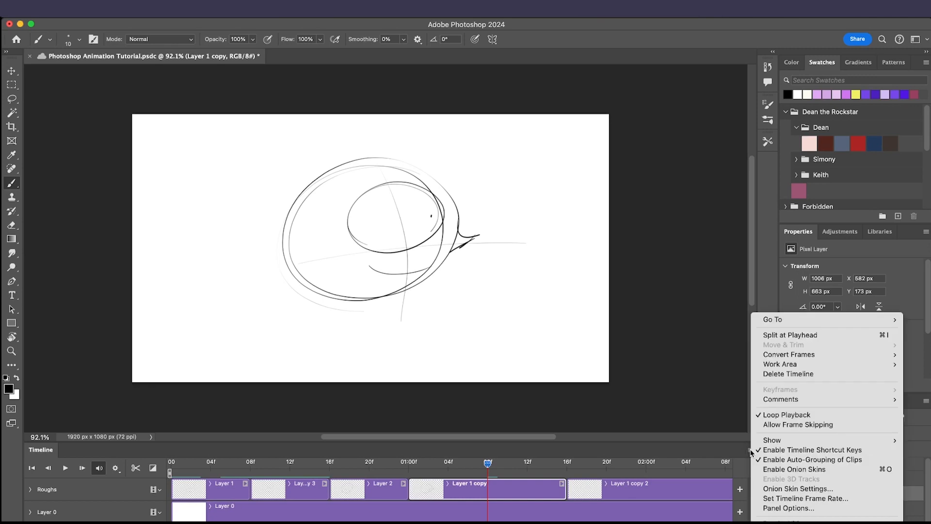
pyautogui.click(336, 463)
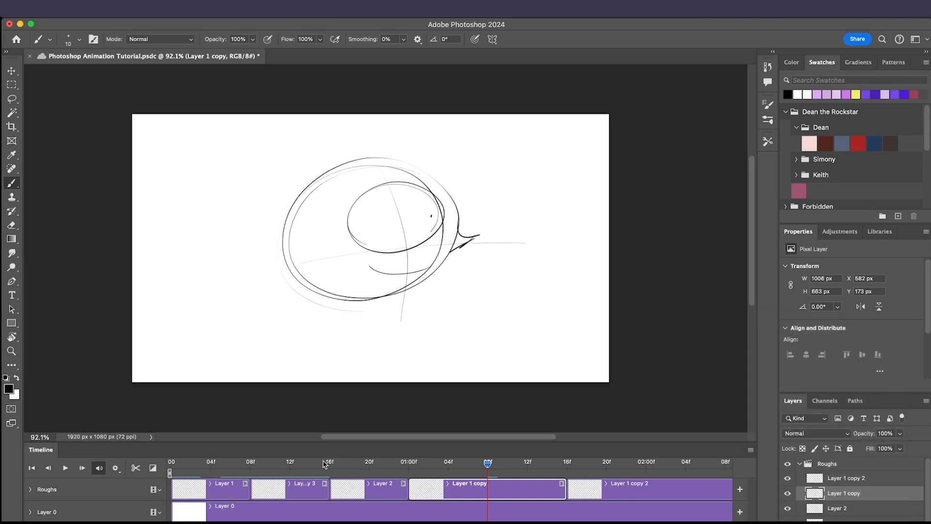
# Scribble test strokes beside the face on Layer 1 copy 3 at 15f, undo them, and scrub back to the first frame.
pyautogui.click(324, 464)
pyautogui.click(324, 464)
pyautogui.click(324, 464)
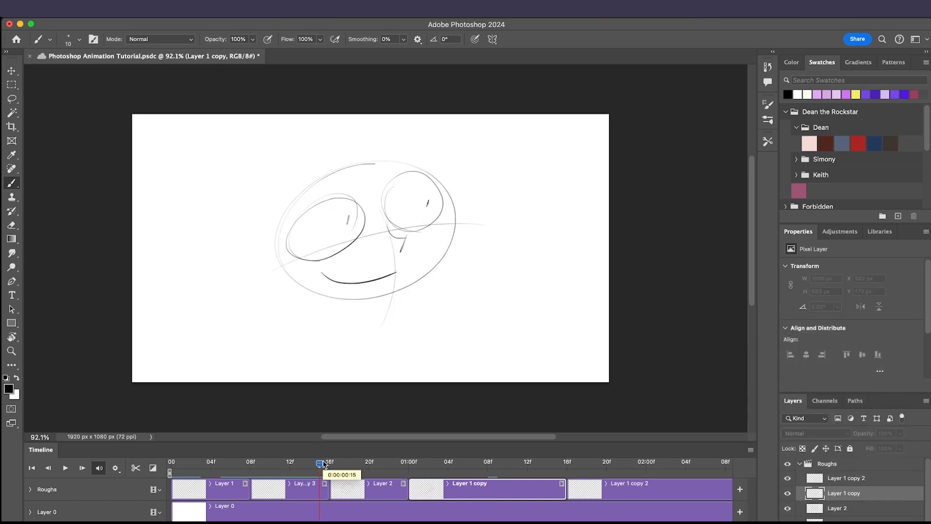
pyautogui.click(297, 490)
pyautogui.moveTo(464, 276)
pyautogui.mouseDown()
pyautogui.moveTo(418, 337)
pyautogui.moveTo(439, 343)
pyautogui.mouseUp()
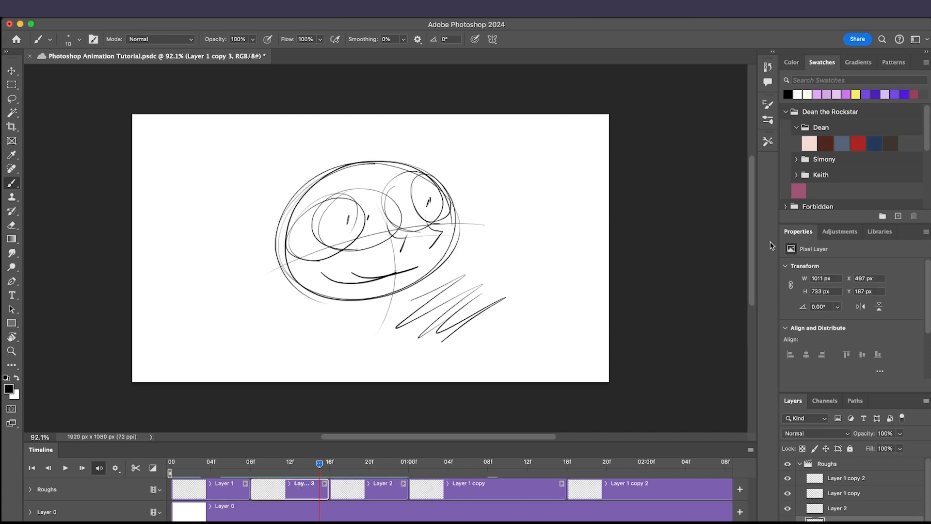
pyautogui.press('super+z')
pyautogui.press('super+z')
pyautogui.press('super+shift+z')
pyautogui.moveTo(230, 464); pyautogui.dragTo(171, 464)
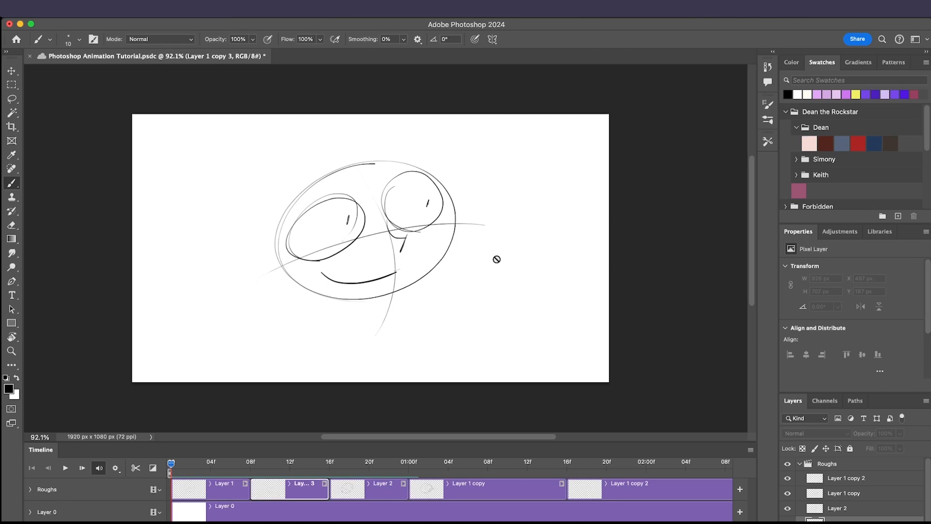
pyautogui.press('e')
pyautogui.press('b')
pyautogui.press('e')
pyautogui.press('b')
pyautogui.press('e')
pyautogui.press('b')
pyautogui.press('e')
pyautogui.press('b')
# Place the playhead at 06f, select the Layer 1 clip and review the timeline options.
pyautogui.click(230, 466)
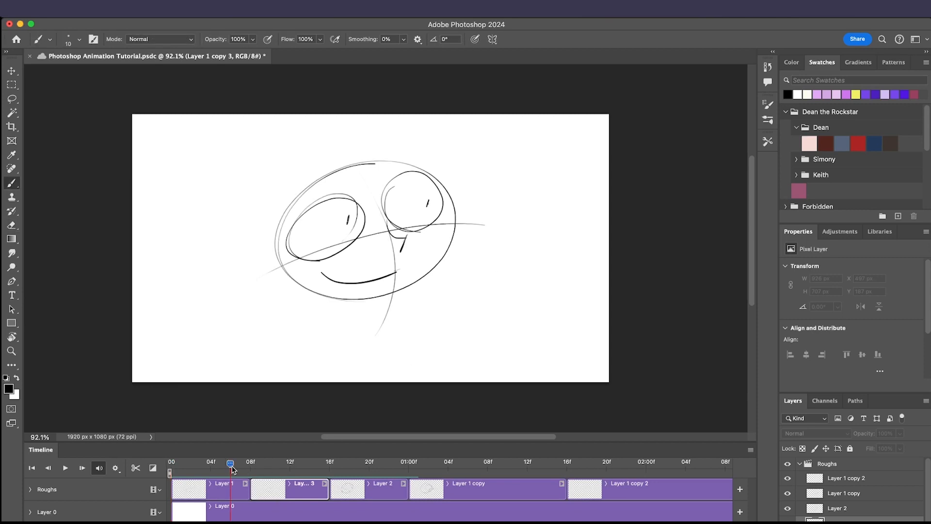
pyautogui.click(229, 487)
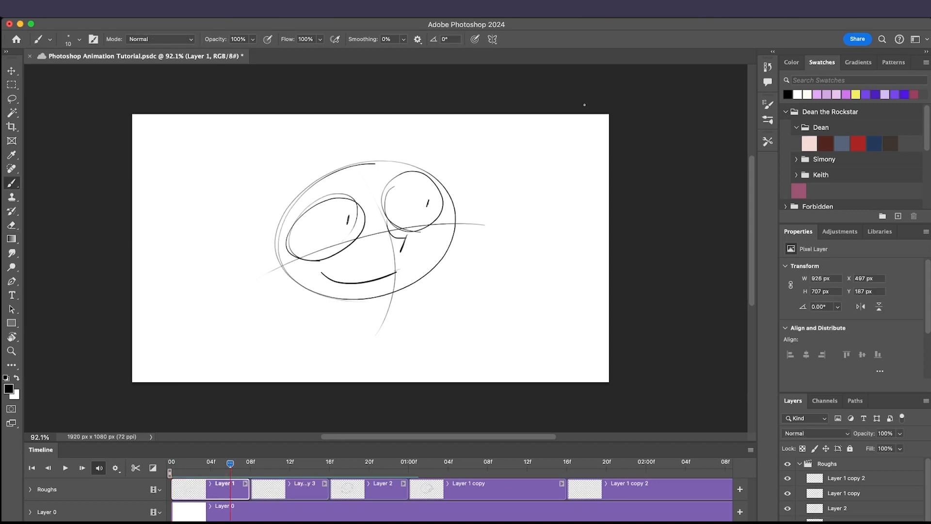
pyautogui.click(751, 449)
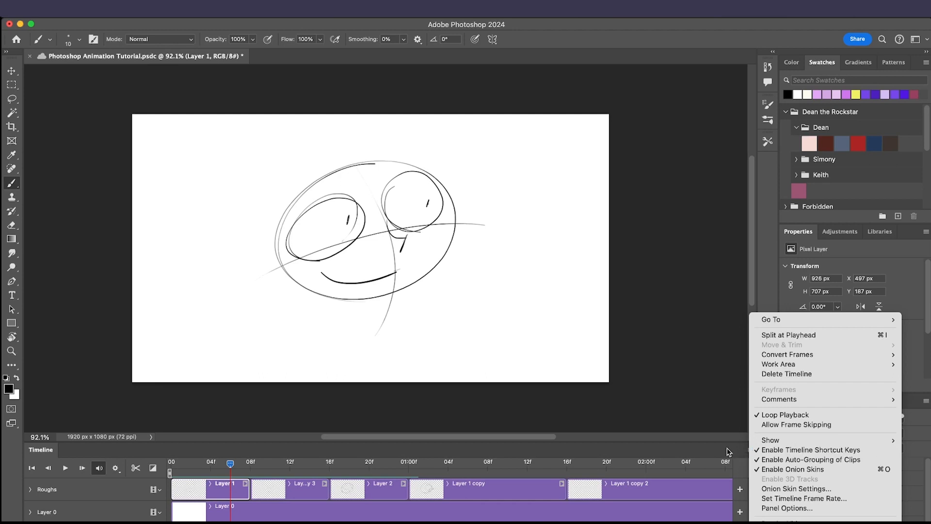
pyautogui.click(727, 451)
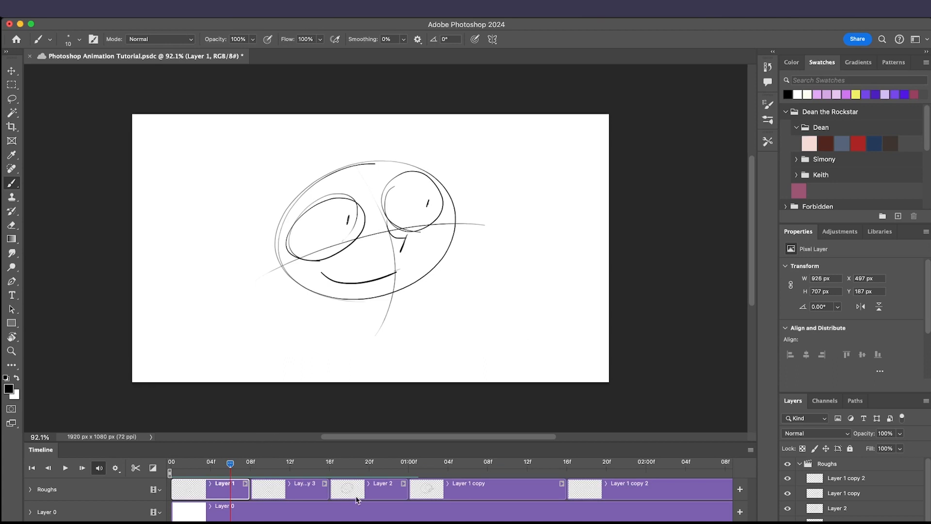
# Scrub through the first clips, park the playhead at 04f, inspect the end of the timeline and select the Layer 1 clip.
pyautogui.moveTo(285, 465); pyautogui.dragTo(150, 460)
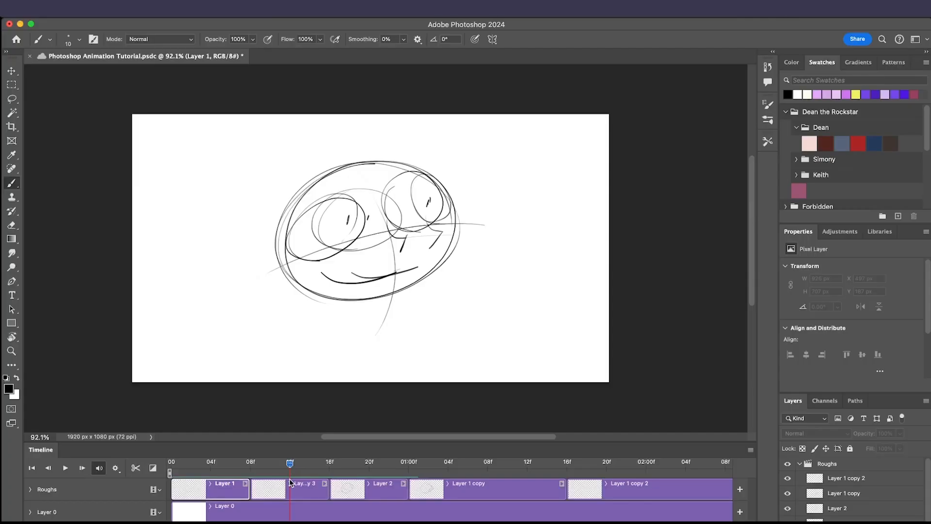
pyautogui.click(211, 465)
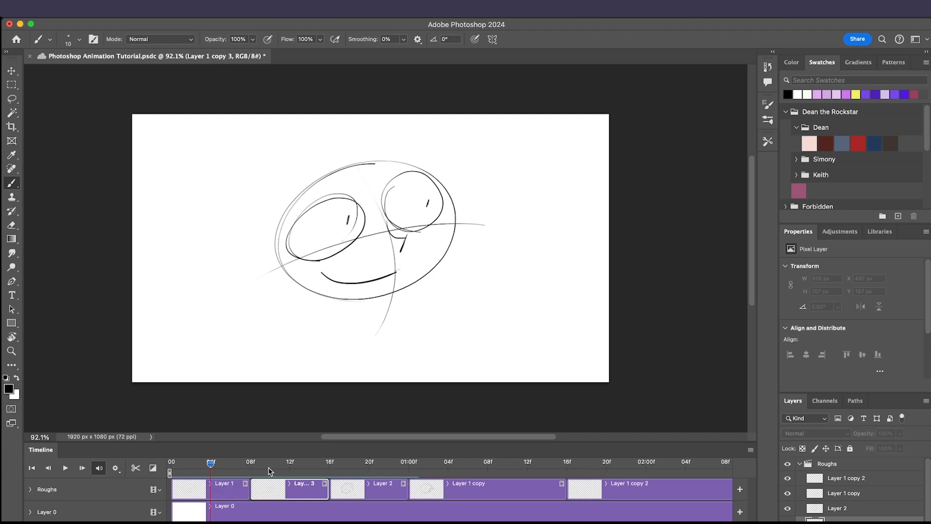
pyautogui.hscroll(6, 359, 487)
pyautogui.hscroll(-6, 359, 487)
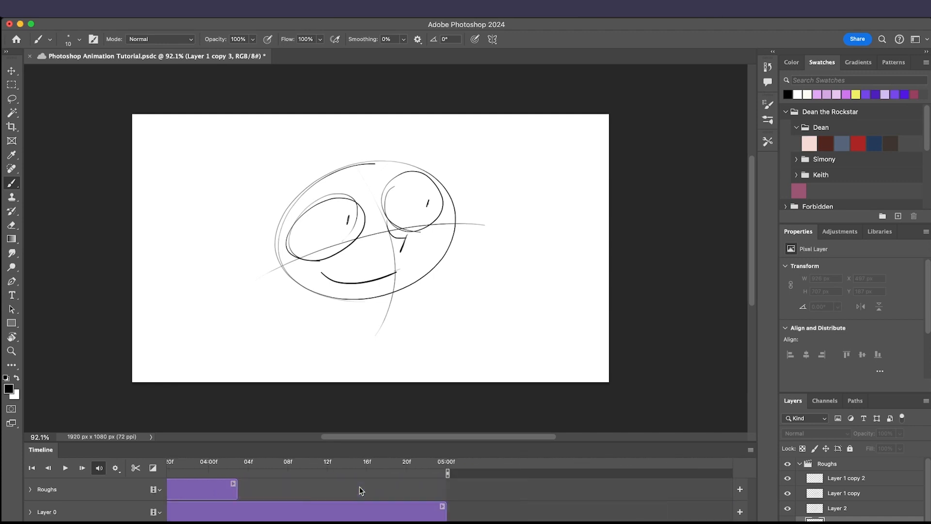
pyautogui.click(226, 498)
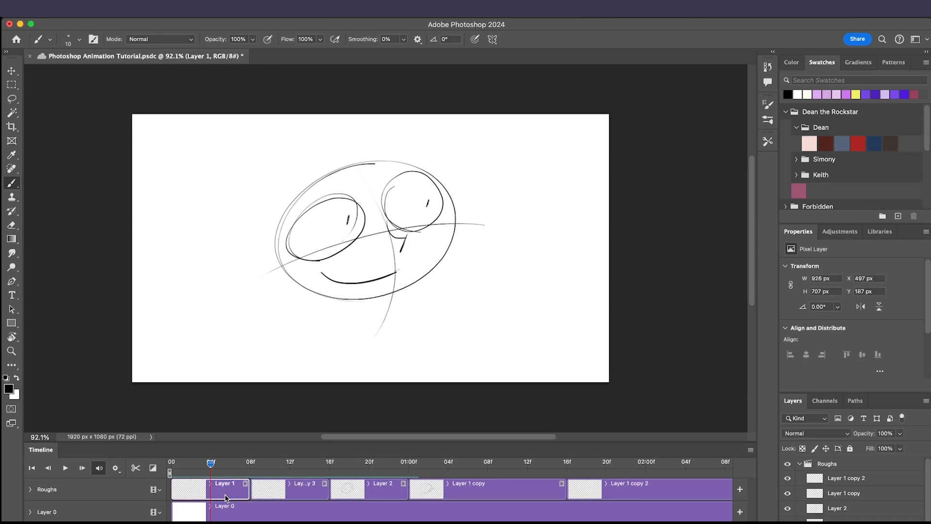
# Review the timeline options for the Layer 1 clip and look at the timeline frame rate setting.
pyautogui.scroll(3, 443, 207)
pyautogui.scroll(-3, 443, 207)
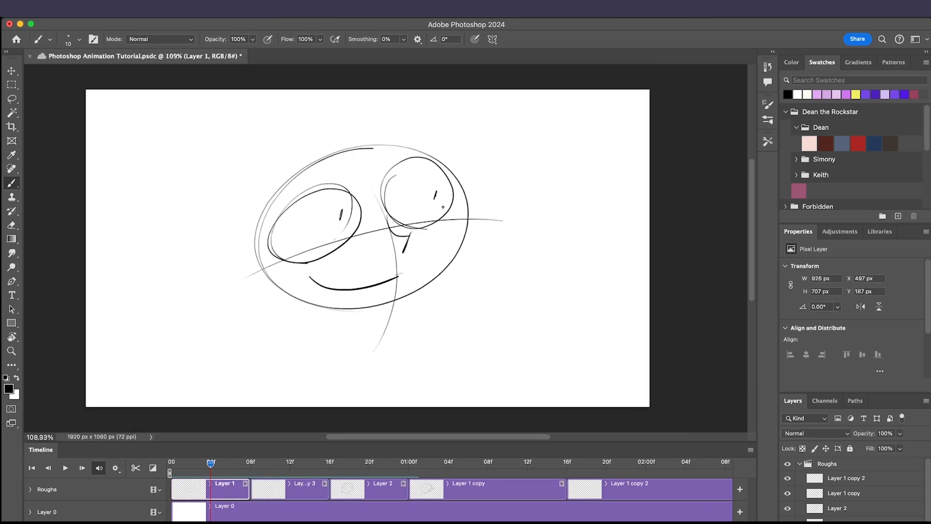
pyautogui.scroll(2, 427, 267)
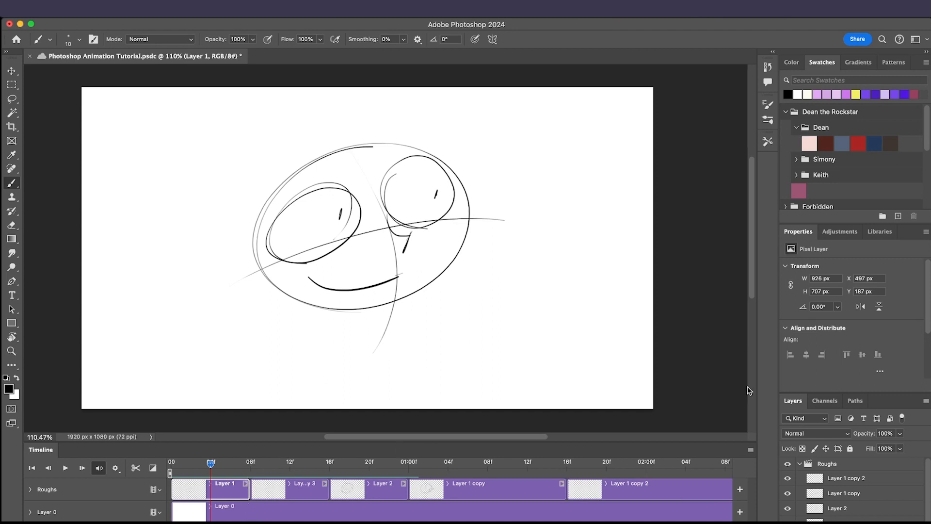
pyautogui.click(750, 451)
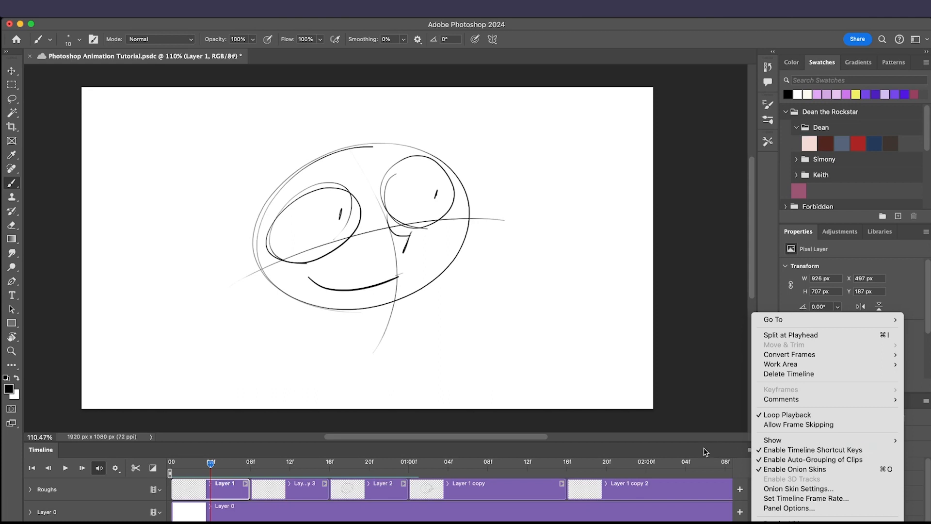
pyautogui.click(723, 451)
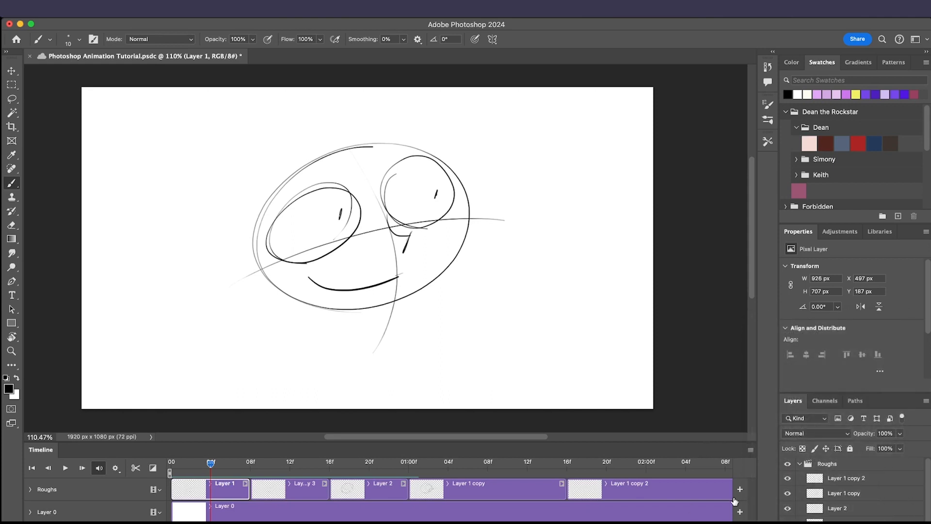
pyautogui.moveTo(249, 490)
pyautogui.mouseDown()
pyautogui.moveTo(237, 489)
pyautogui.moveTo(249, 489)
pyautogui.mouseUp()
pyautogui.click(750, 450)
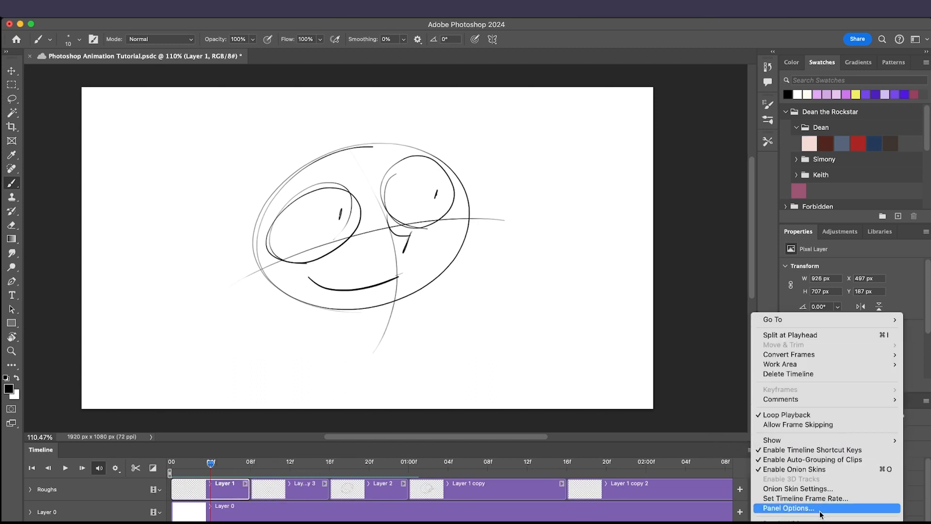
pyautogui.click(780, 498)
pyautogui.click(538, 301)
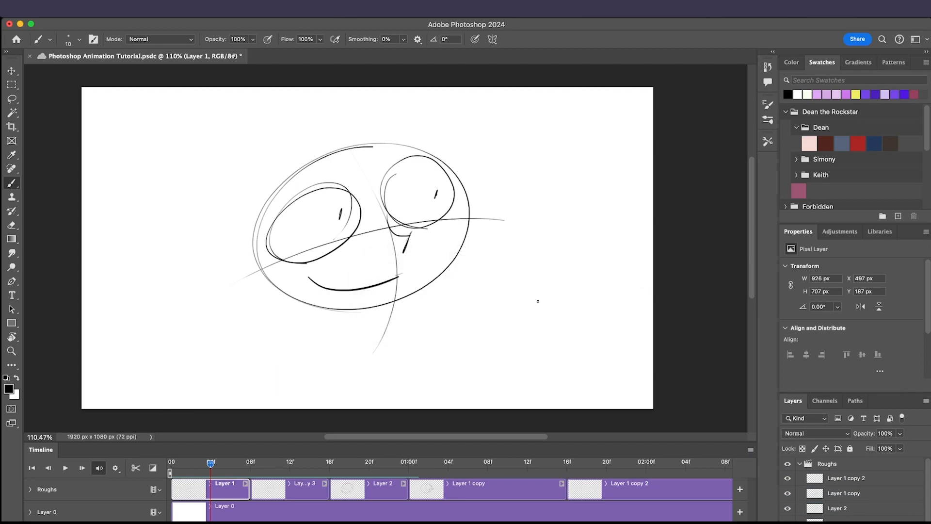
# Scrub across the Layer 1, Layer 1 copy 3 and Layer 2 clips to compare their onion skins, and park the playhead at 16f.
pyautogui.moveTo(314, 475); pyautogui.dragTo(192, 486)
pyautogui.scroll(-3, 375, 246)
pyautogui.scroll(3, 375, 246)
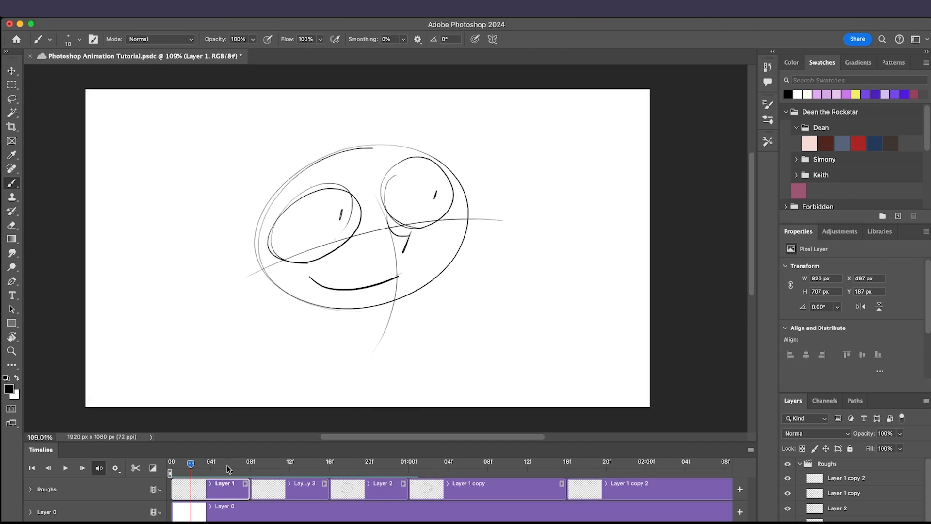
pyautogui.click(210, 465)
pyautogui.moveTo(211, 464)
pyautogui.mouseDown()
pyautogui.moveTo(395, 465)
pyautogui.moveTo(250, 464)
pyautogui.moveTo(368, 465)
pyautogui.mouseUp()
pyautogui.click(328, 464)
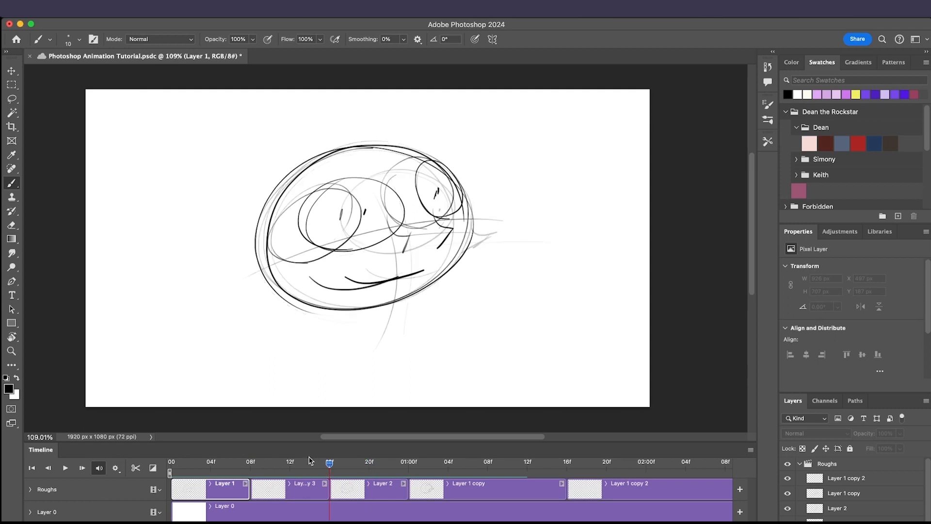
# Try to paint with the brush on Layer 1 copy 3 while the playhead is at 16f, beyond that clip.
pyautogui.click(301, 485)
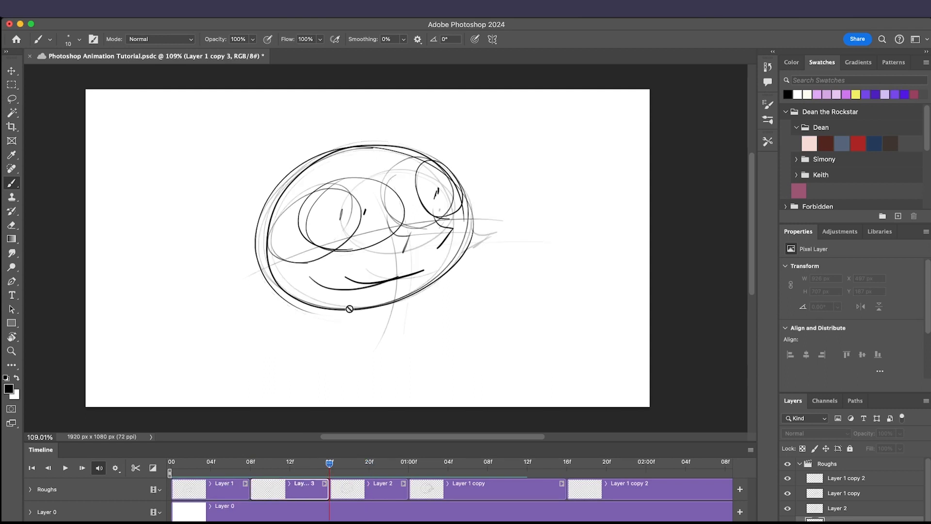
pyautogui.click(206, 309)
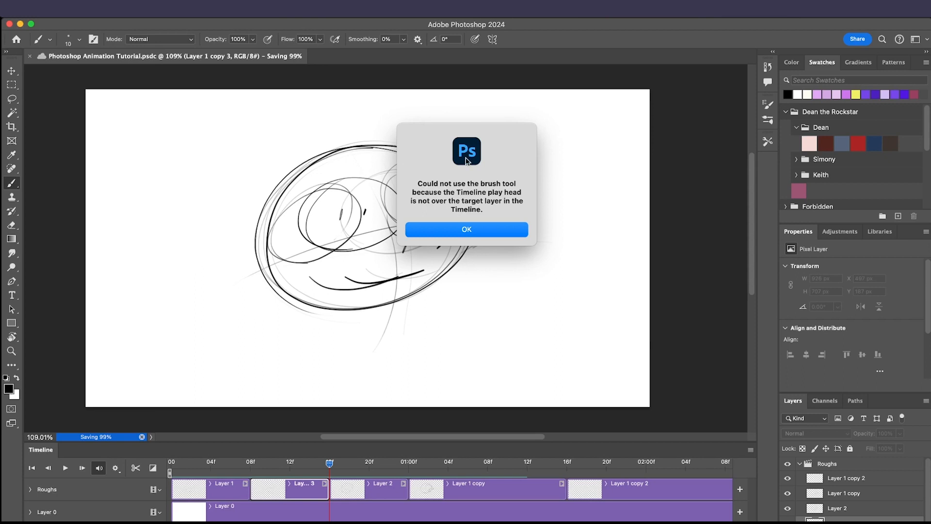
pyautogui.click(491, 229)
# Move the playhead to 20f, select the Layer 2 clip above it, and scrub back to the first frame.
pyautogui.moveTo(329, 463); pyautogui.dragTo(369, 464)
pyautogui.click(367, 507)
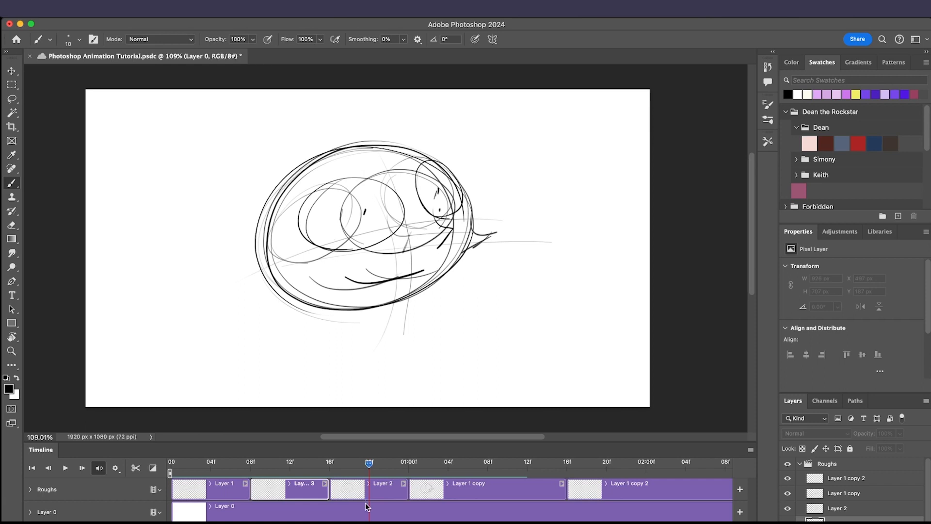
pyautogui.click(379, 492)
pyautogui.click(289, 464)
pyautogui.moveTo(288, 466); pyautogui.dragTo(57, 437)
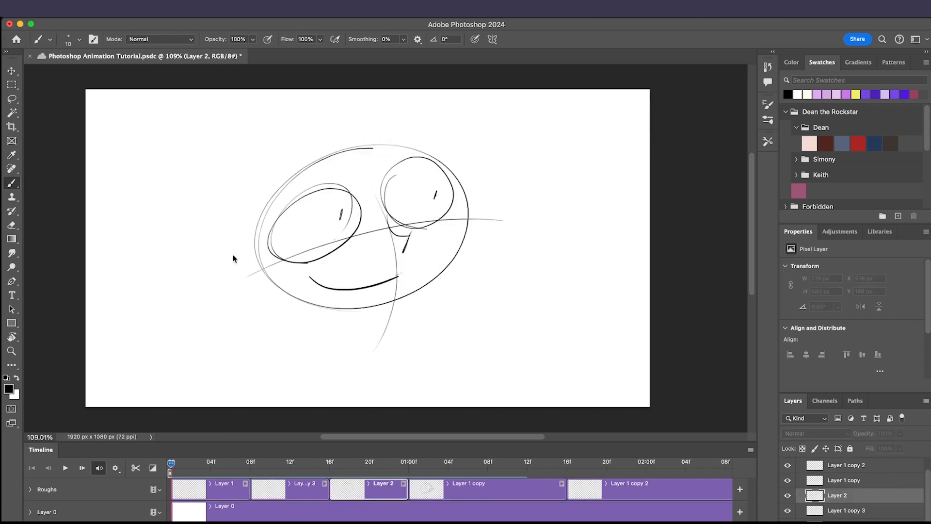
# Select the Layer 1 clip and review its motion presets, keeping No Motion.
pyautogui.click(202, 495)
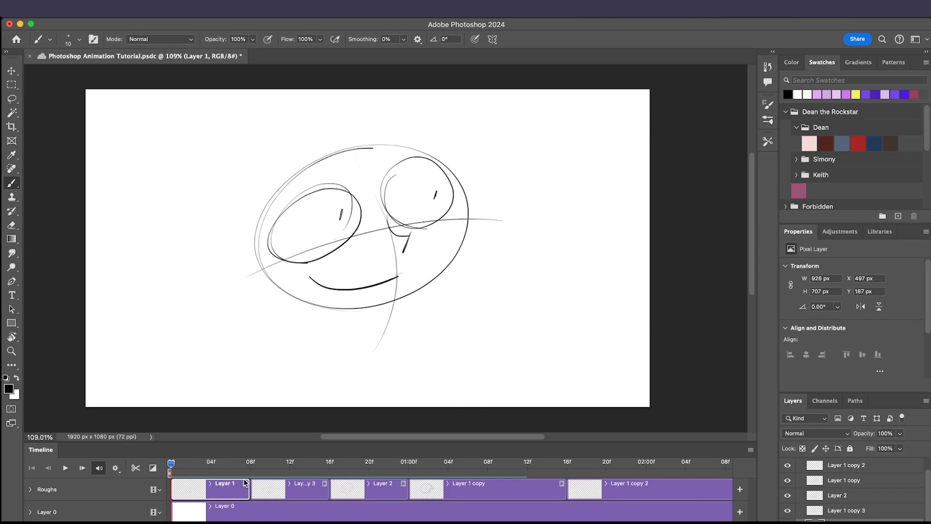
pyautogui.rightClick(185, 481)
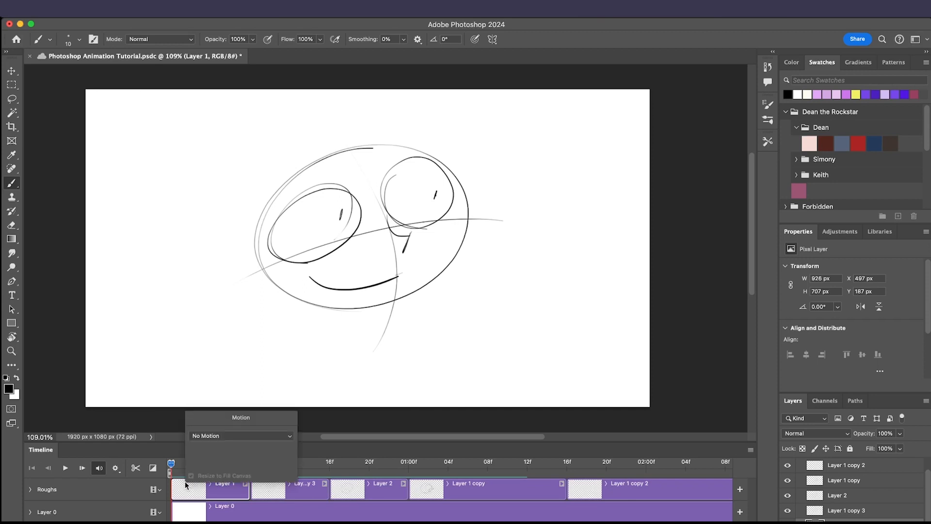
pyautogui.click(236, 434)
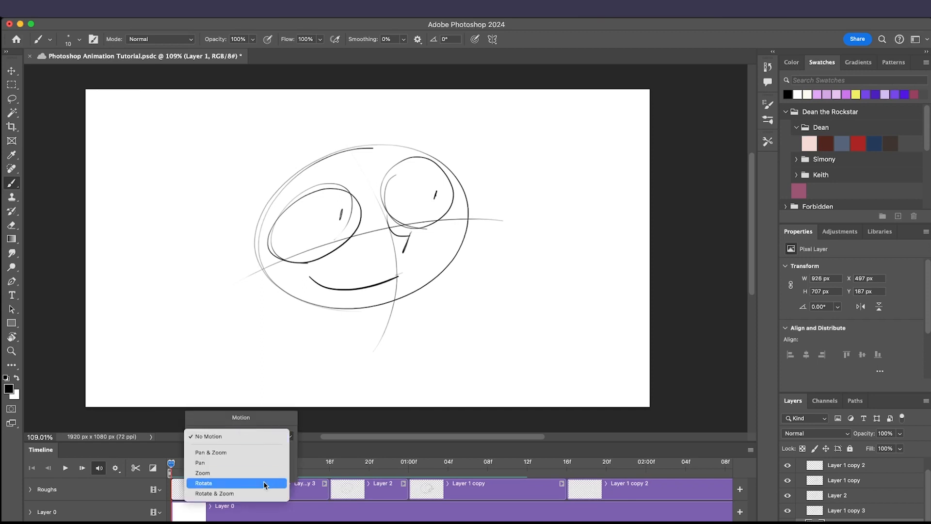
pyautogui.click(297, 431)
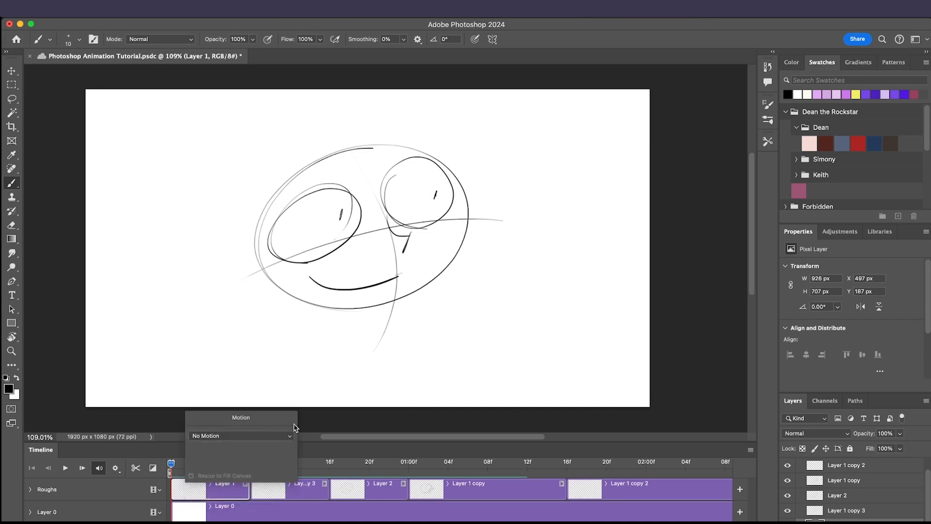
pyautogui.click(213, 495)
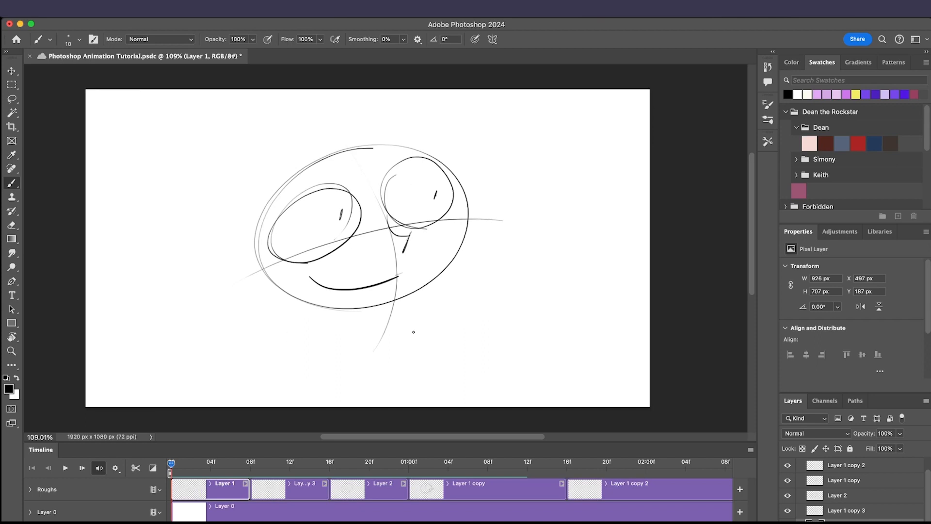
# Scrub over the Layer 1 copy 3 and Layer 1 clips back to the first frame.
pyautogui.moveTo(291, 464); pyautogui.dragTo(171, 461)
pyautogui.scroll(-3, 372, 397)
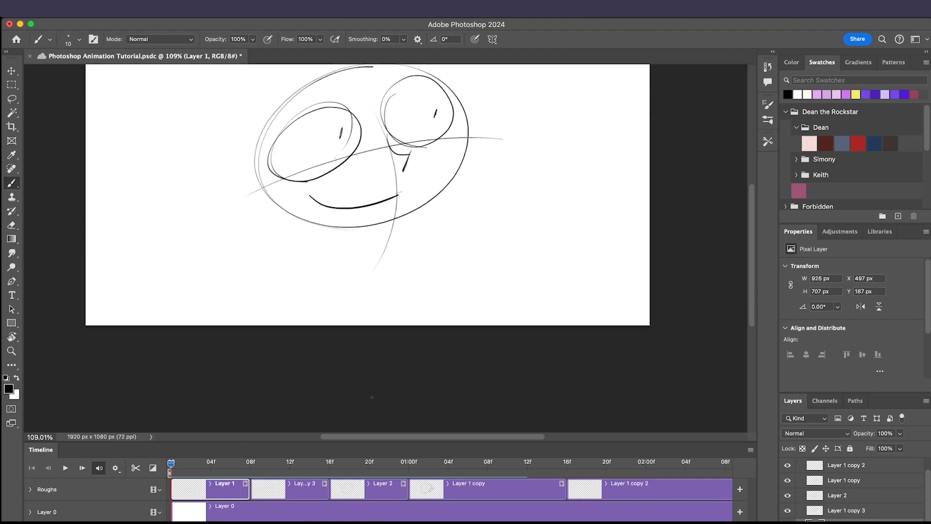
pyautogui.scroll(3, 429, 320)
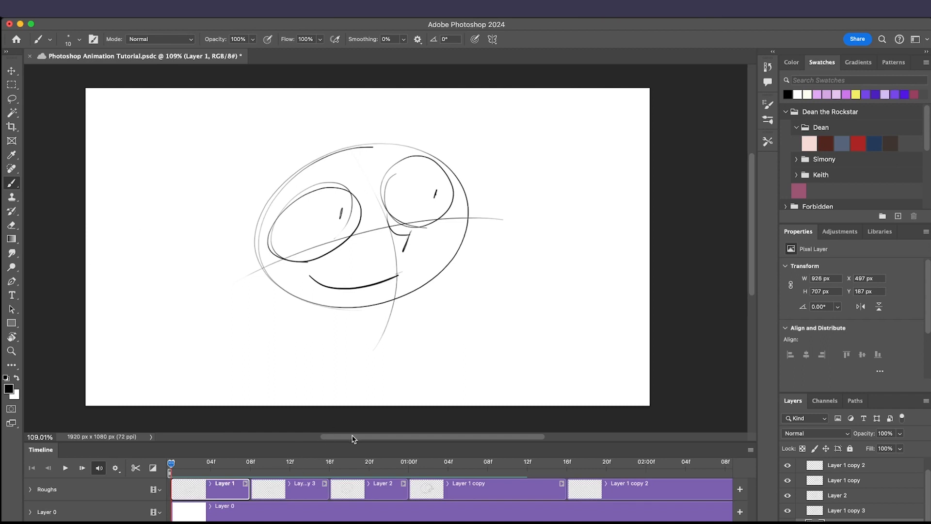
pyautogui.press('super+Tab')
pyautogui.click(622, 344)
pyautogui.press('space')
# Scrub repeatedly between the Layer 1 copy clip and the first frame to review the head turn.
pyautogui.moveTo(478, 441)
pyautogui.mouseDown()
pyautogui.moveTo(290, 440)
pyautogui.moveTo(267, 463)
pyautogui.moveTo(149, 461)
pyautogui.mouseUp()
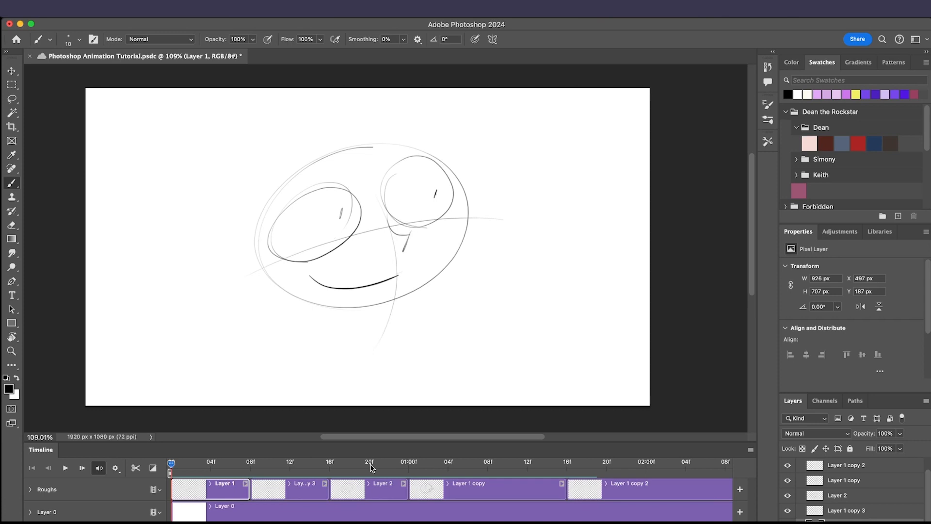
pyautogui.click(334, 467)
pyautogui.click(438, 464)
pyautogui.moveTo(438, 464); pyautogui.dragTo(181, 447)
pyautogui.moveTo(182, 465)
pyautogui.mouseDown()
pyautogui.moveTo(232, 466)
pyautogui.moveTo(164, 468)
pyautogui.mouseUp()
pyautogui.moveTo(403, 463)
pyautogui.mouseDown()
pyautogui.moveTo(574, 463)
pyautogui.moveTo(410, 463)
pyautogui.moveTo(601, 453)
pyautogui.moveTo(171, 464)
pyautogui.mouseUp()
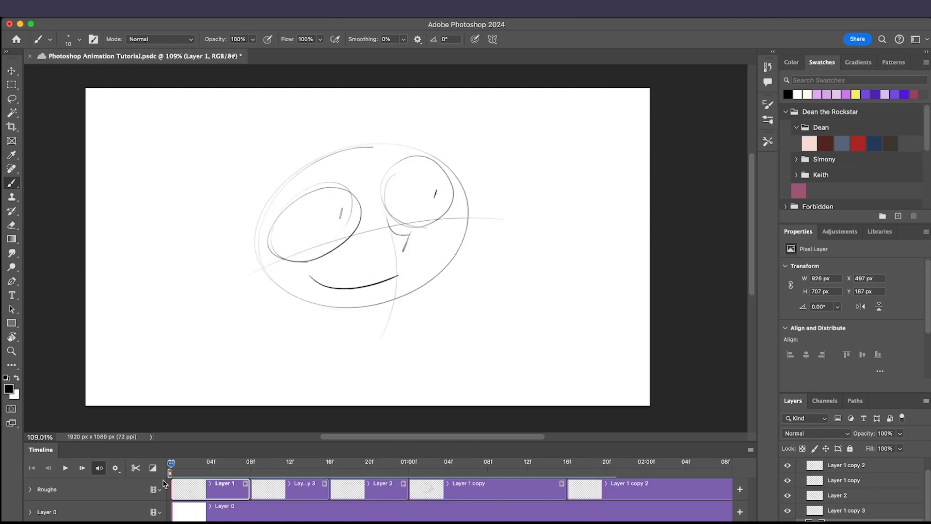